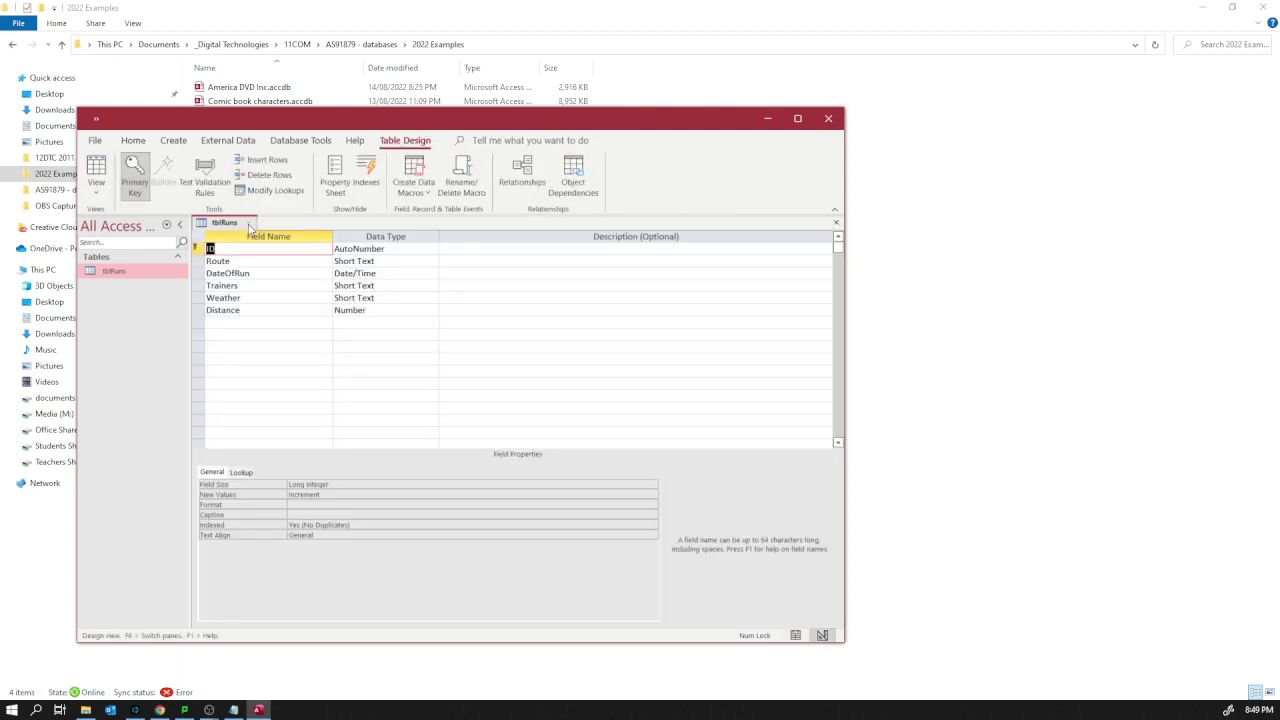
# View tblRuns as a datasheet, close the table, and create an automatic form based on it.
pyautogui.click(96, 170)
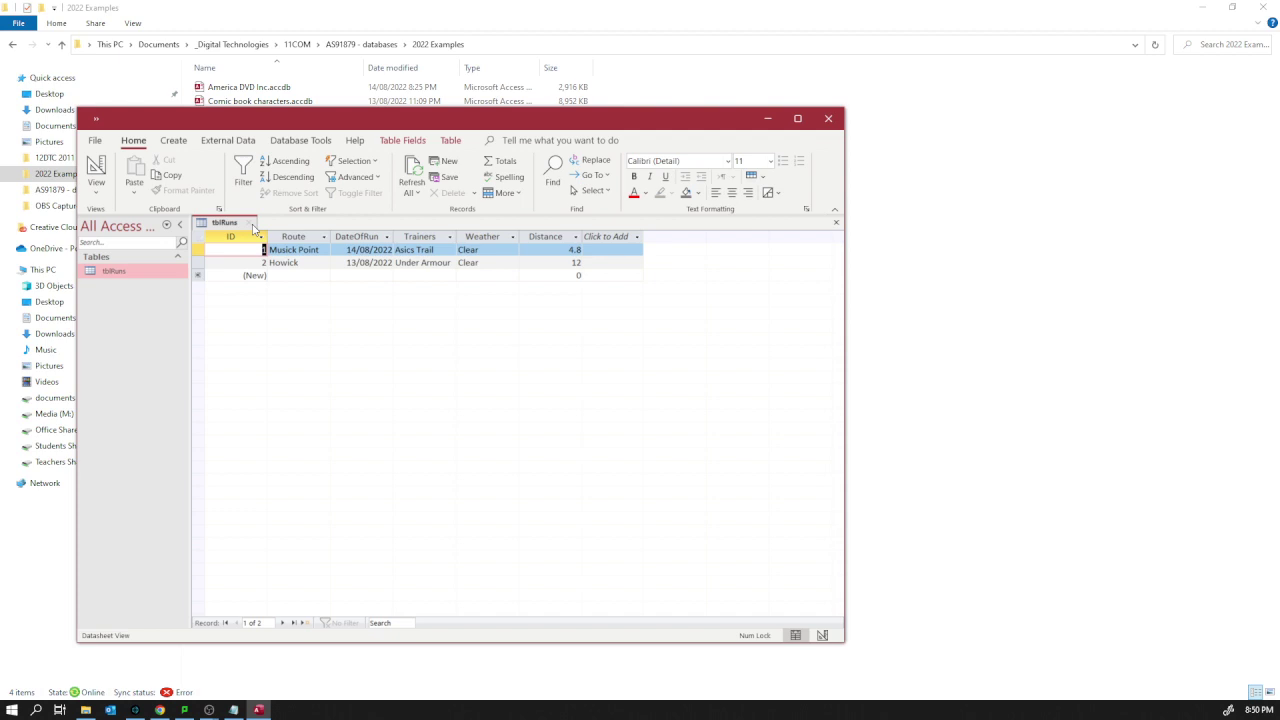
pyautogui.click(252, 224)
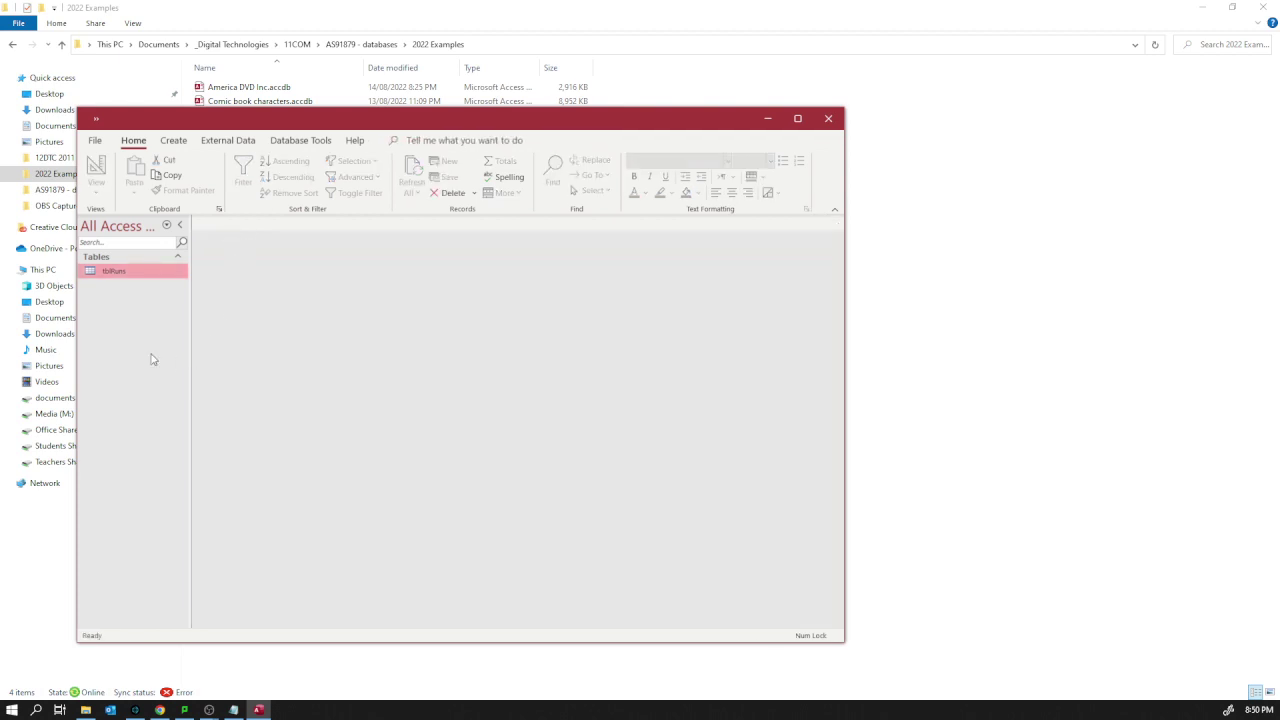
pyautogui.click(174, 140)
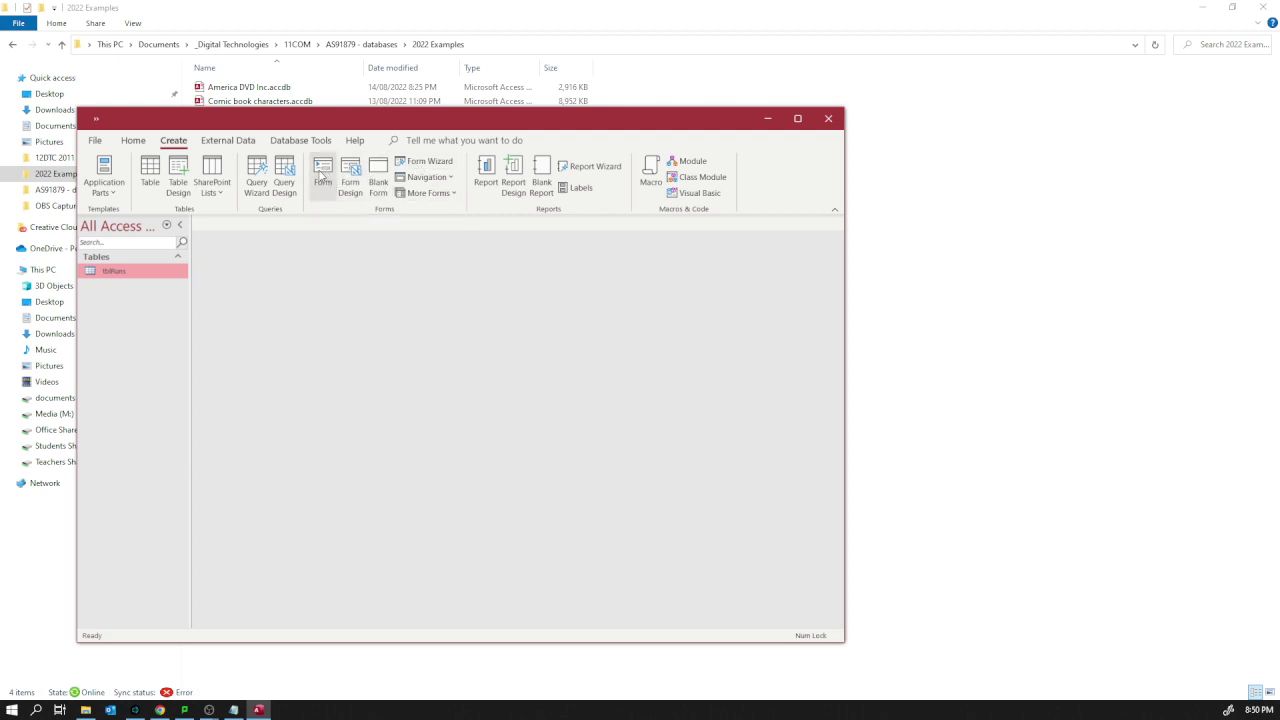
pyautogui.click(322, 178)
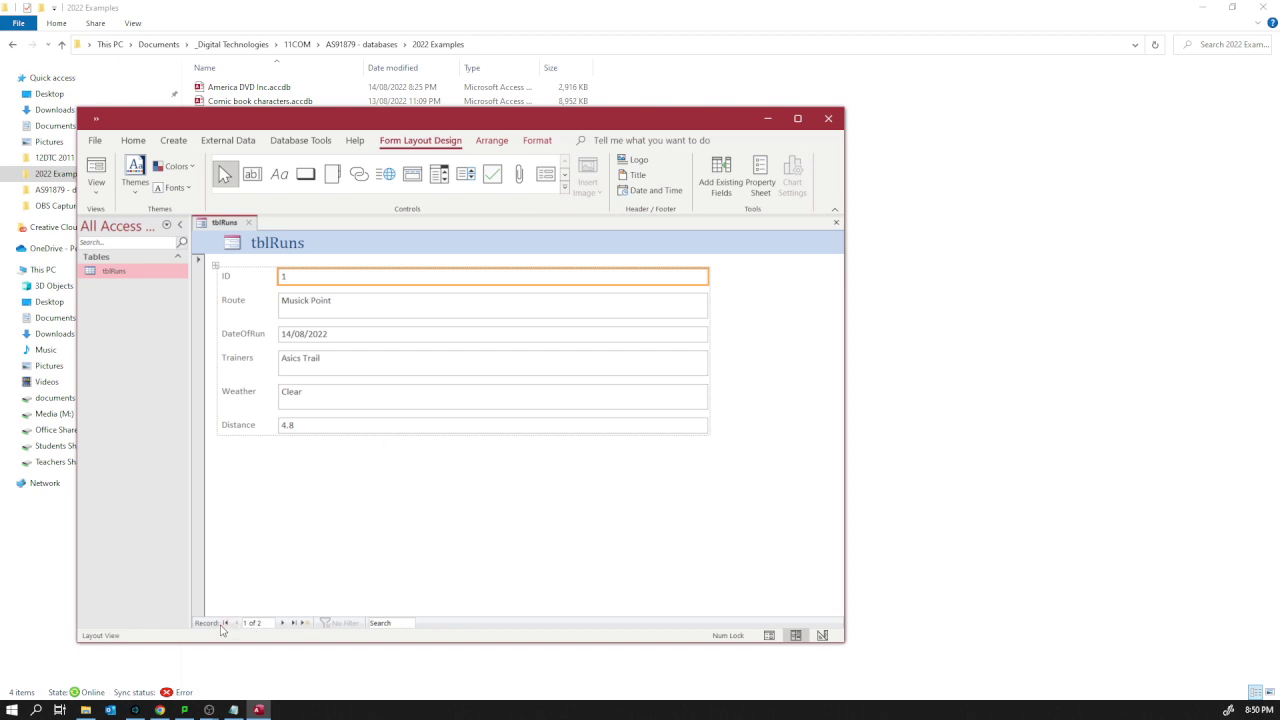
# Page forward and back through the new form's records, in Layout View and again in Form View.
pyautogui.click(283, 623)
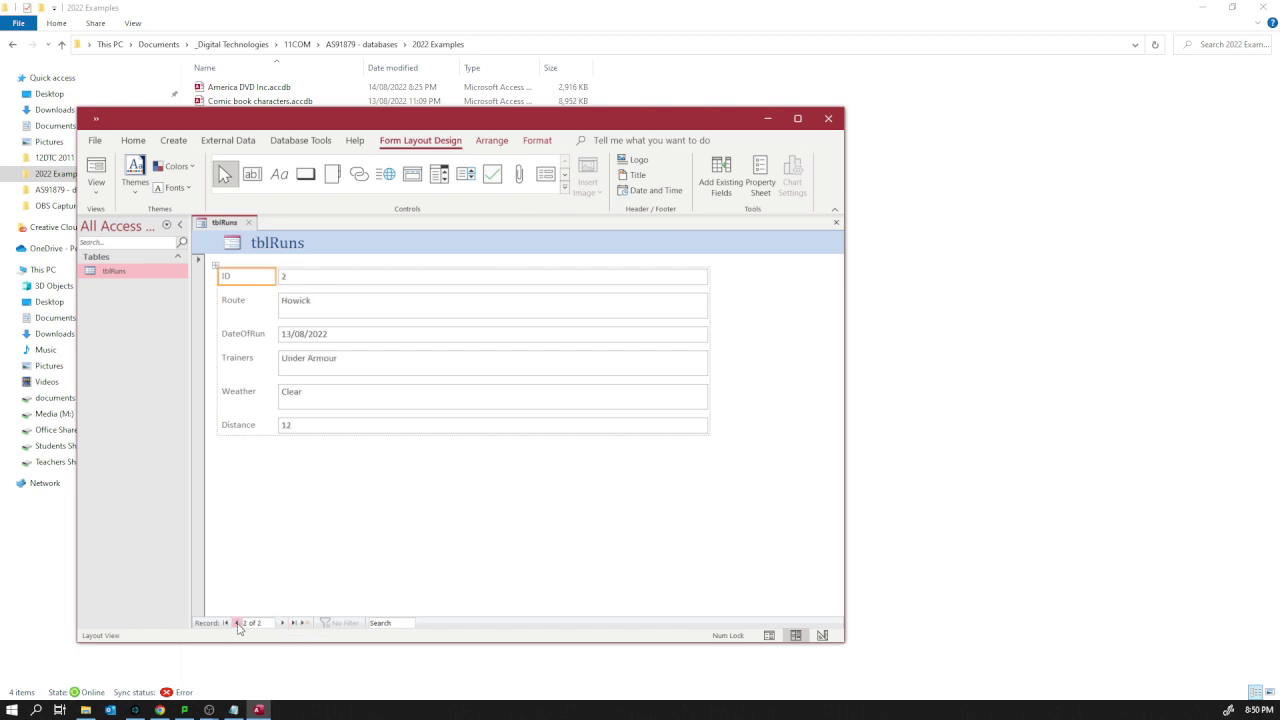
pyautogui.click(237, 623)
pyautogui.click(91, 190)
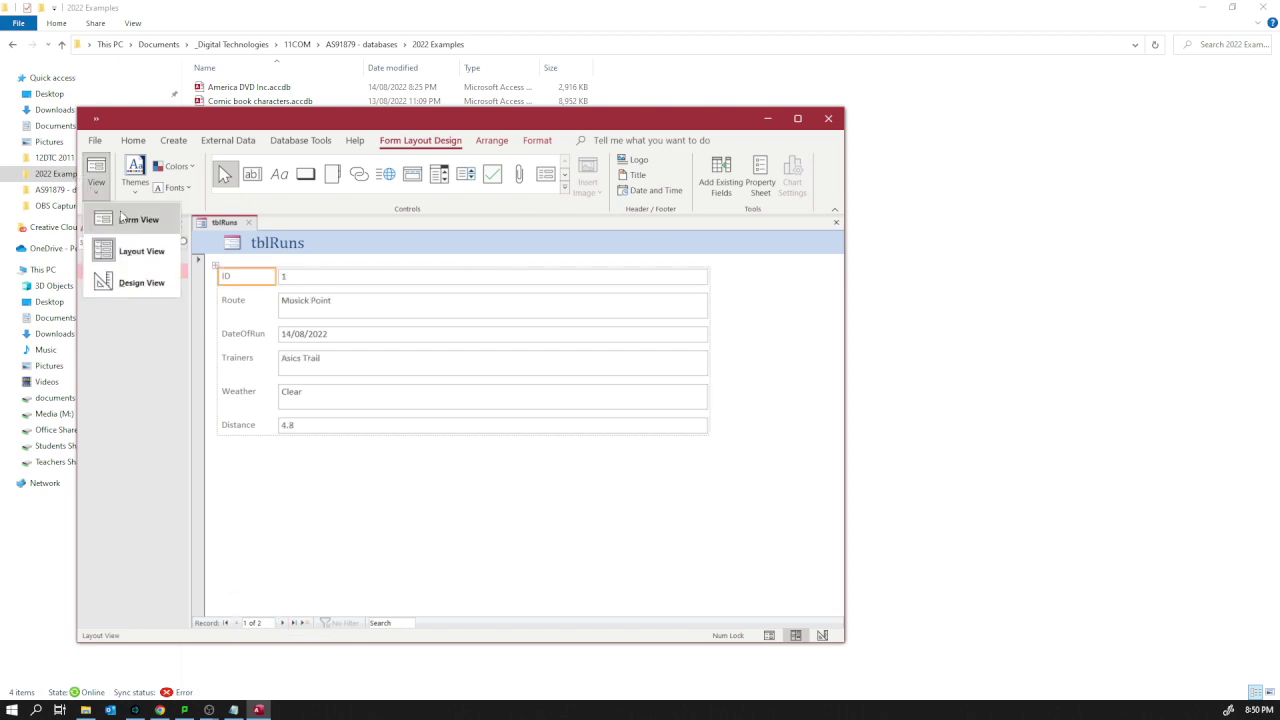
pyautogui.click(125, 221)
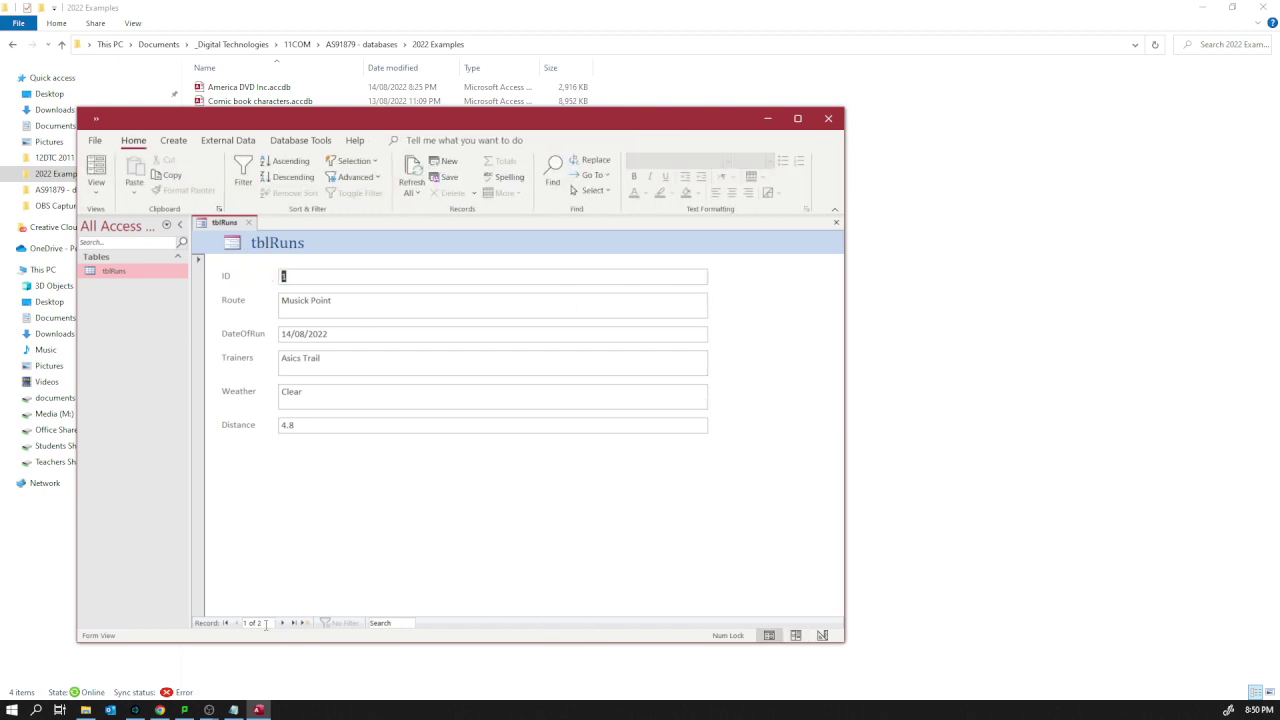
pyautogui.click(282, 622)
pyautogui.click(236, 623)
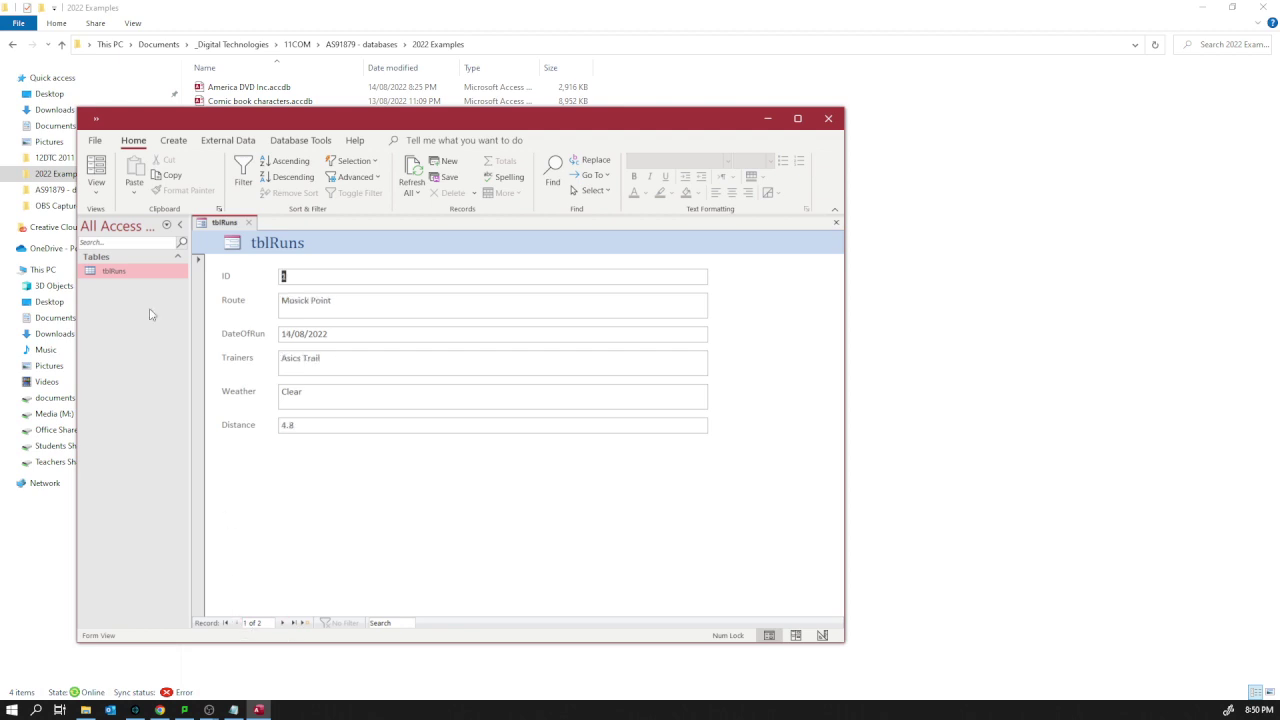
# Switch the form to Design View and save it under the name frmRuns.
pyautogui.click(92, 188)
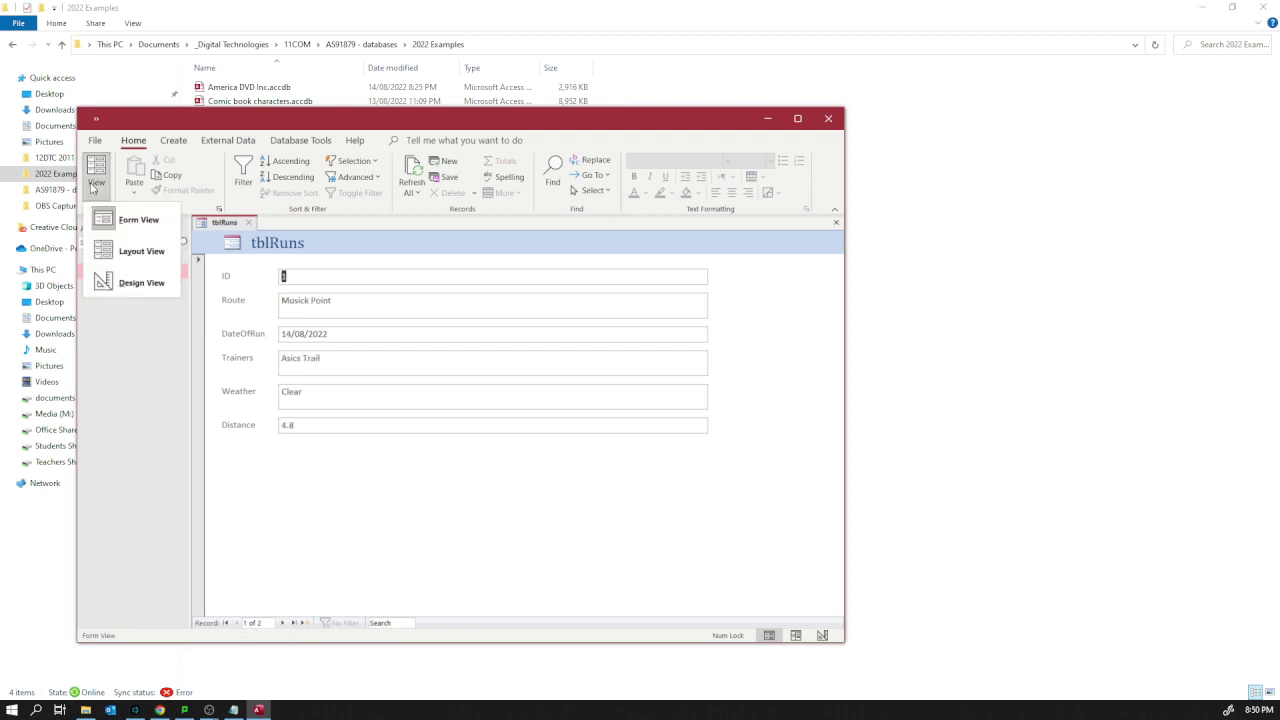
pyautogui.click(140, 283)
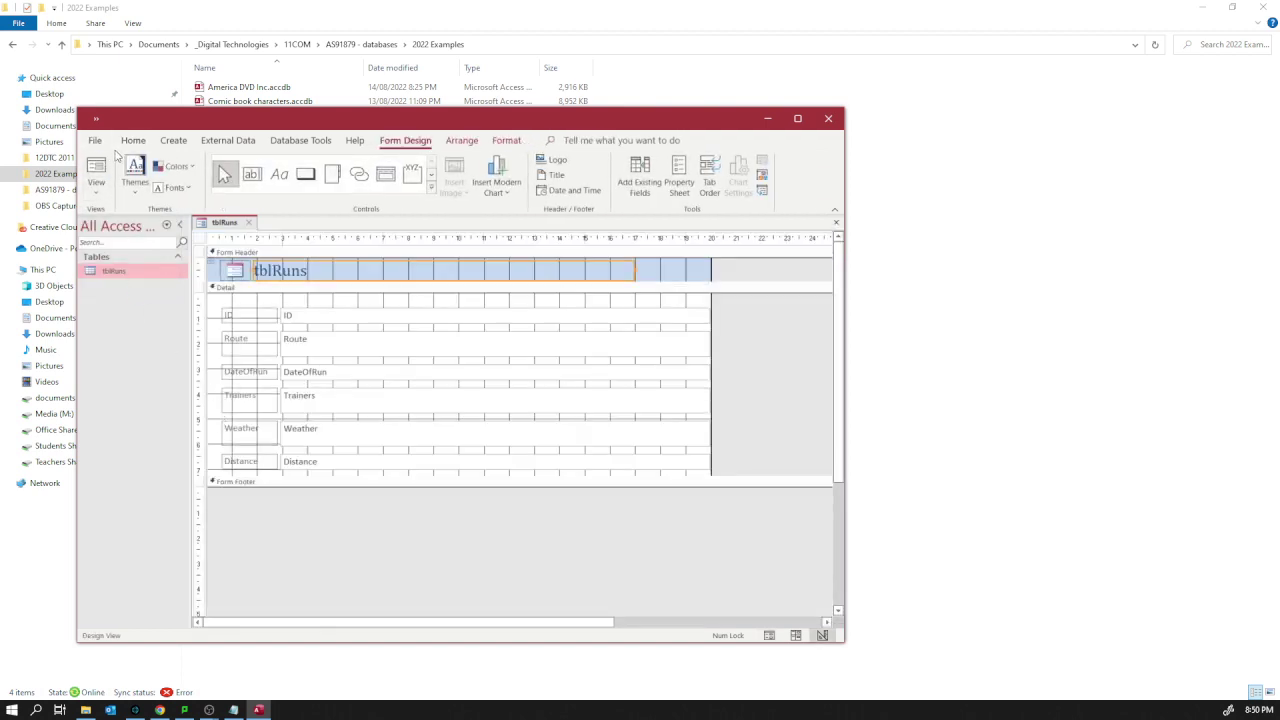
pyautogui.hotkey('ctrl', 's')
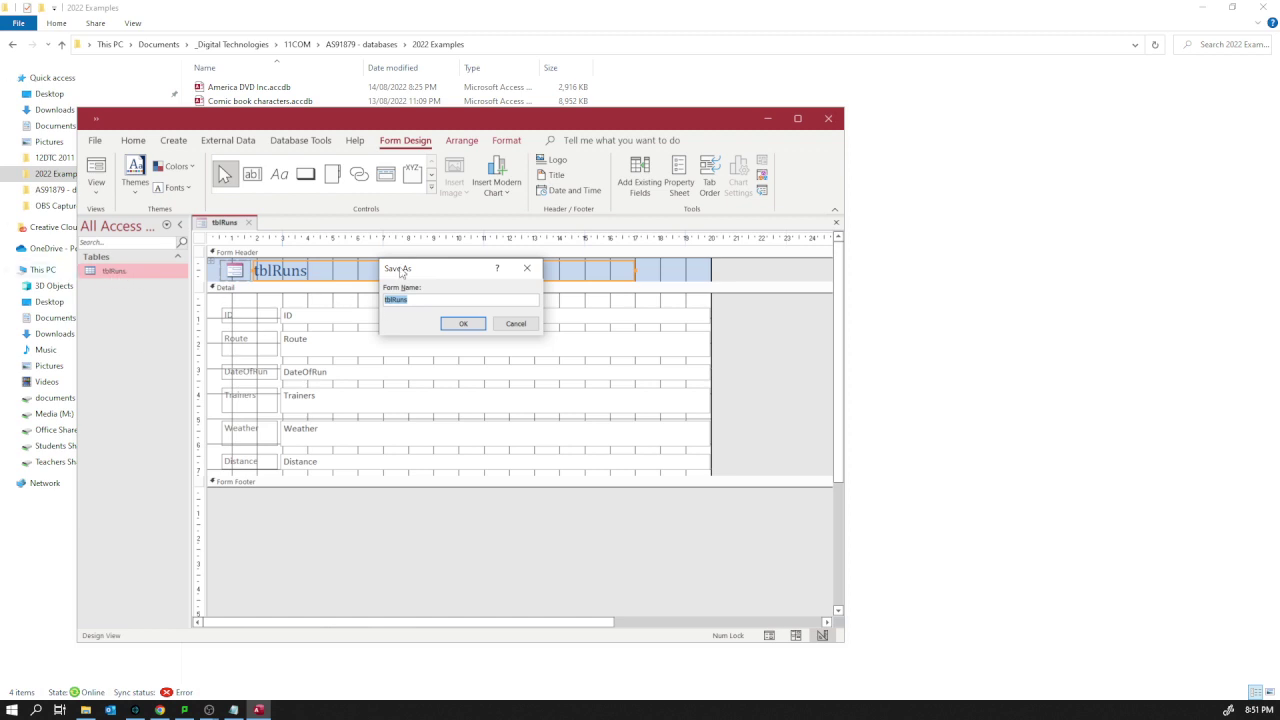
pyautogui.click(395, 300)
pyautogui.press('BackSpace')
pyautogui.press('BackSpace')
pyautogui.press('BackSpace')
pyautogui.write('frm')
pyautogui.click(462, 324)
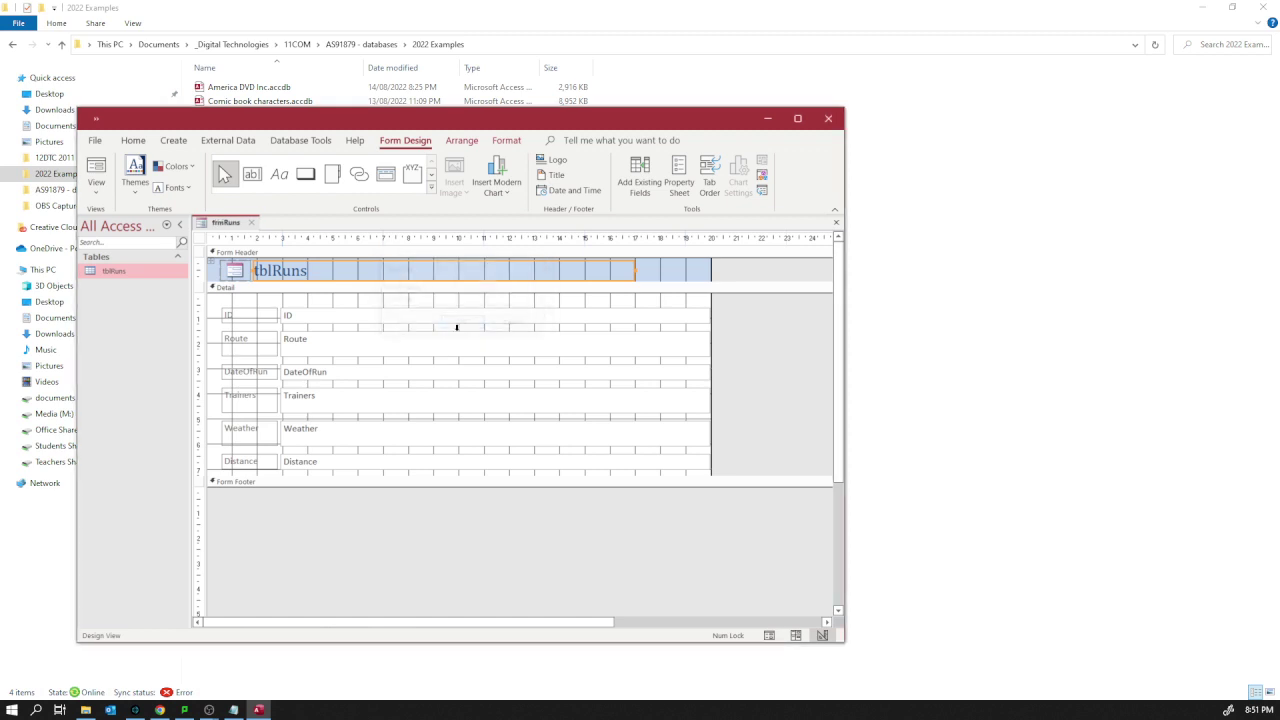
# Replace the title text in the form header with "Running Information".
pyautogui.click(328, 276)
pyautogui.moveTo(327, 274); pyautogui.dragTo(232, 283)
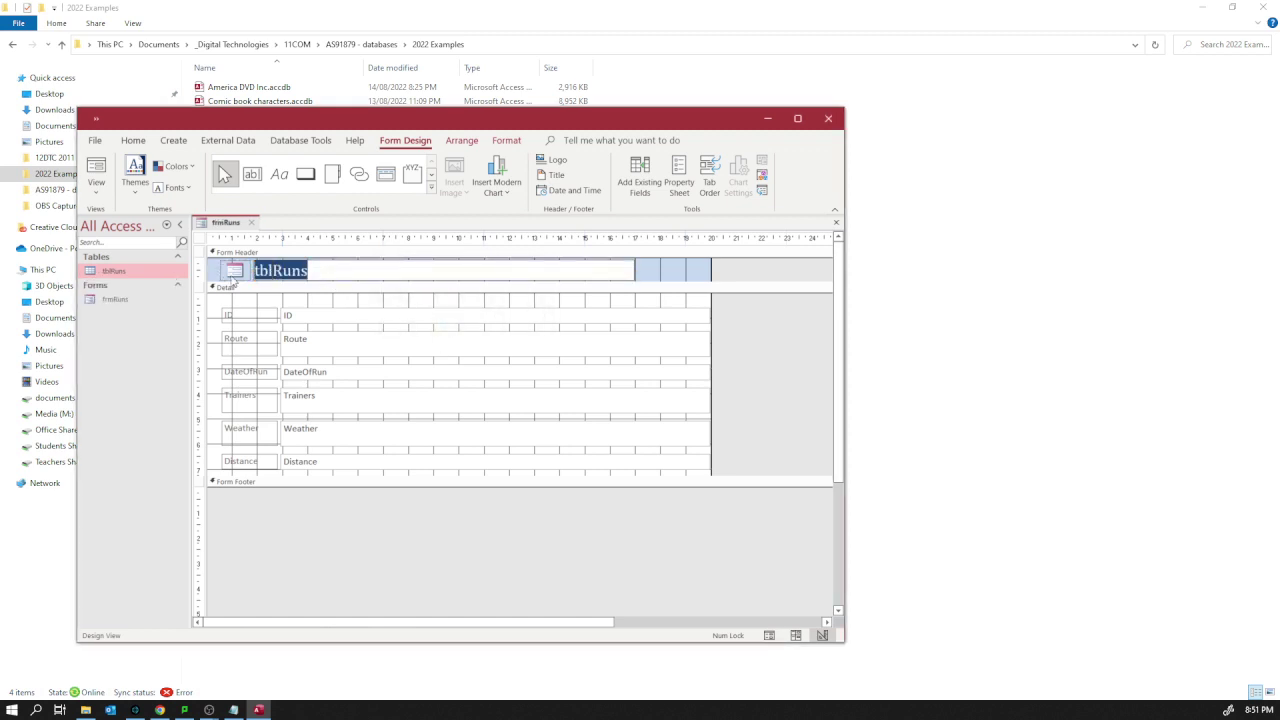
pyautogui.write('Runnin')
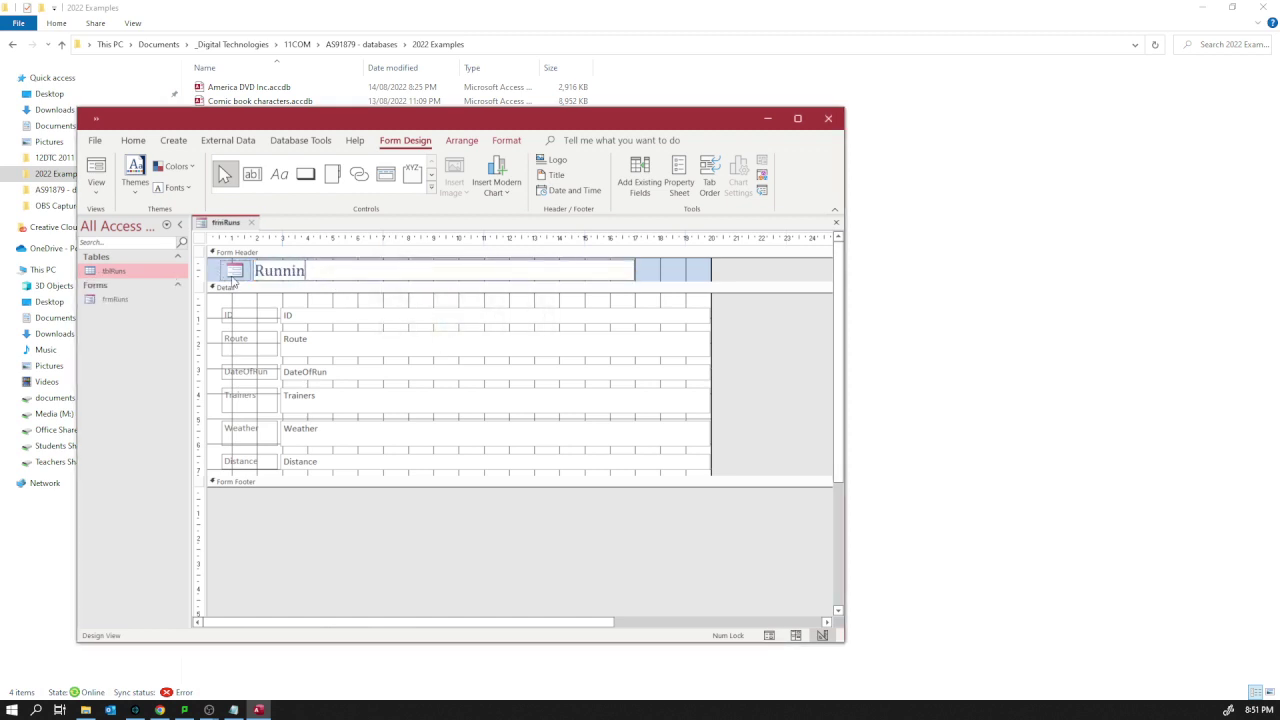
pyautogui.write('g Information')
# Extend the Detail section to about 8.6 cm high and narrow the stacked fields to end near the 14 cm ruler mark.
pyautogui.moveTo(481, 476); pyautogui.dragTo(486, 533)
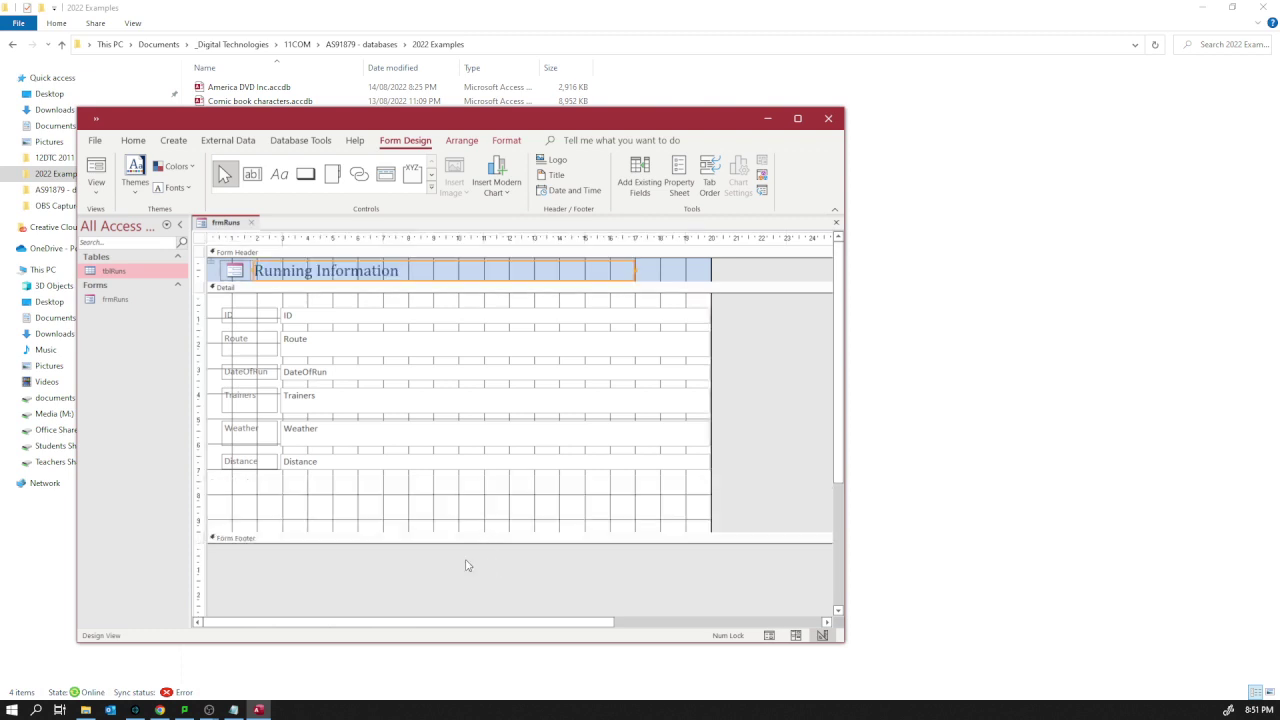
pyautogui.moveTo(363, 531); pyautogui.dragTo(360, 514)
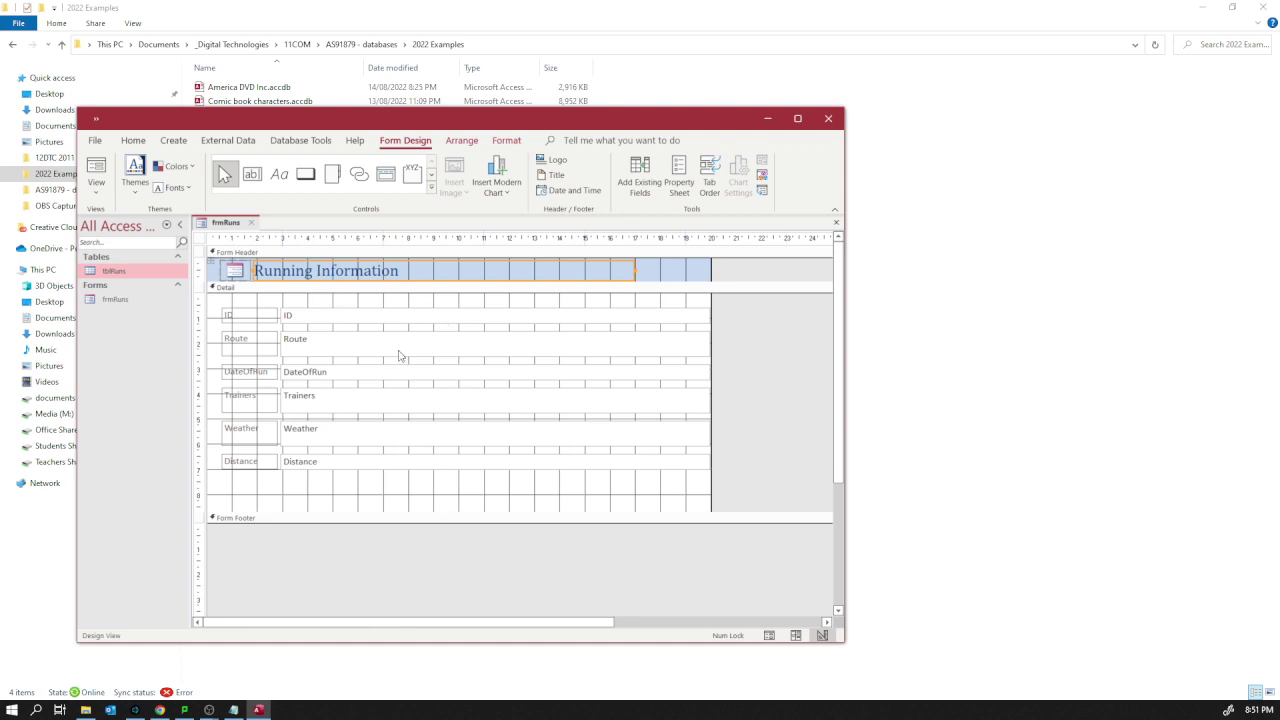
pyautogui.click(682, 350)
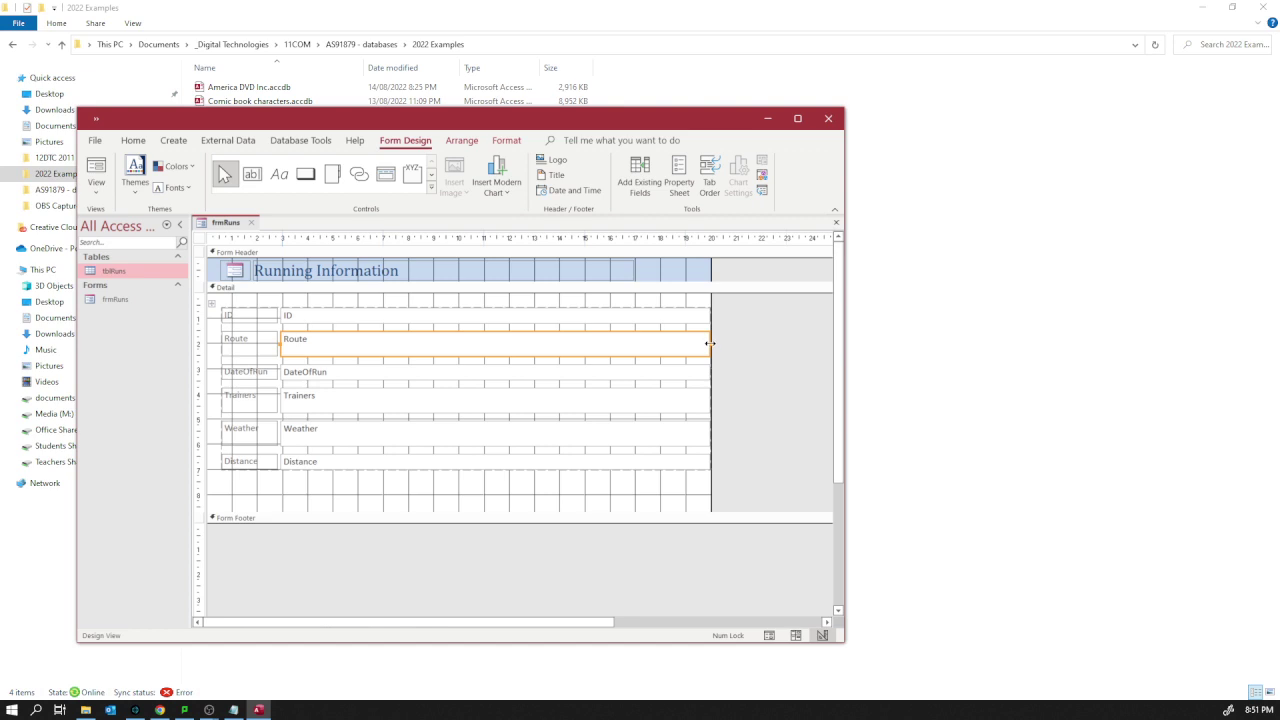
pyautogui.moveTo(709, 343); pyautogui.dragTo(558, 355)
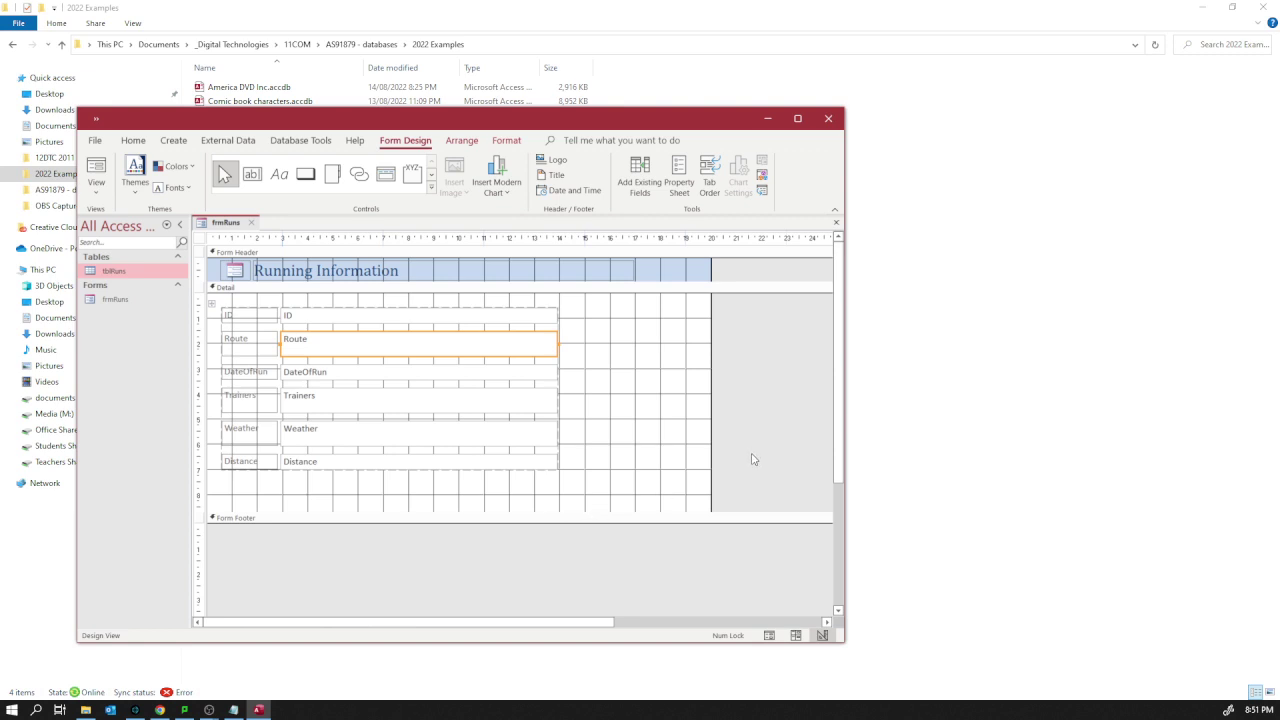
# Remove the layout from all form controls so that each one can be moved and resized separately.
pyautogui.hotkey('ctrl', 'a')
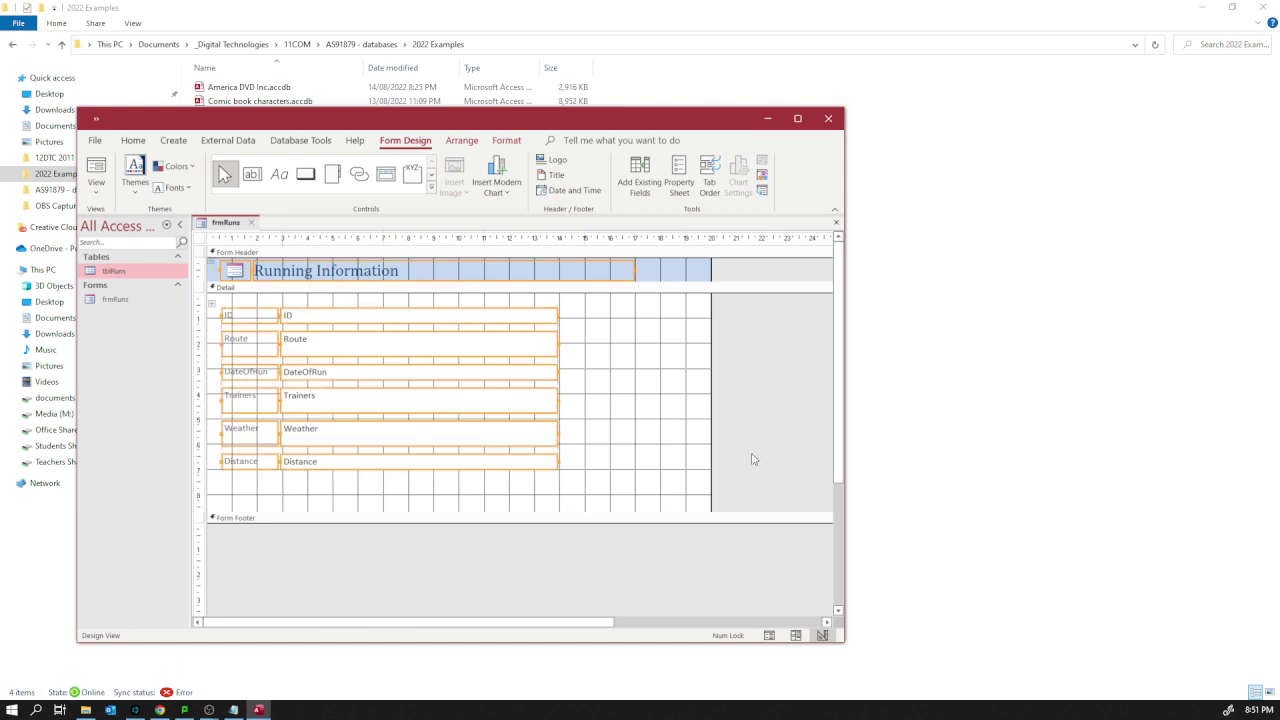
pyautogui.rightClick(522, 346)
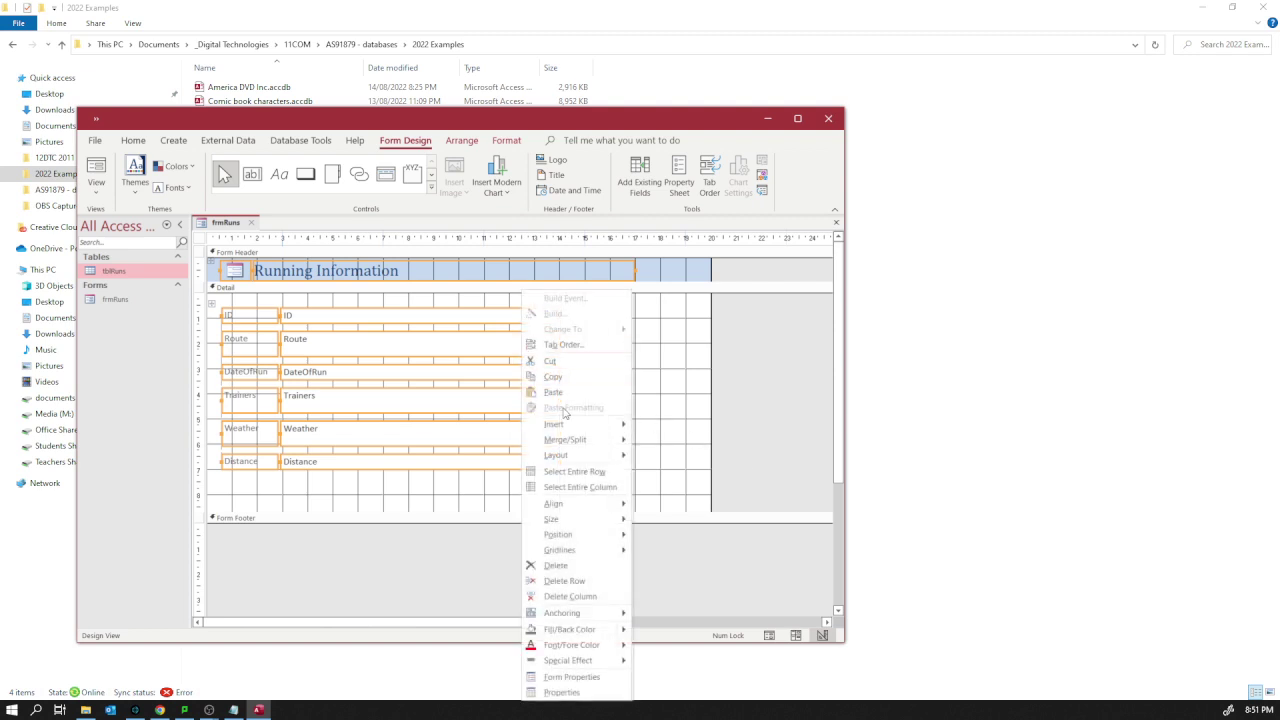
pyautogui.moveTo(578, 458)
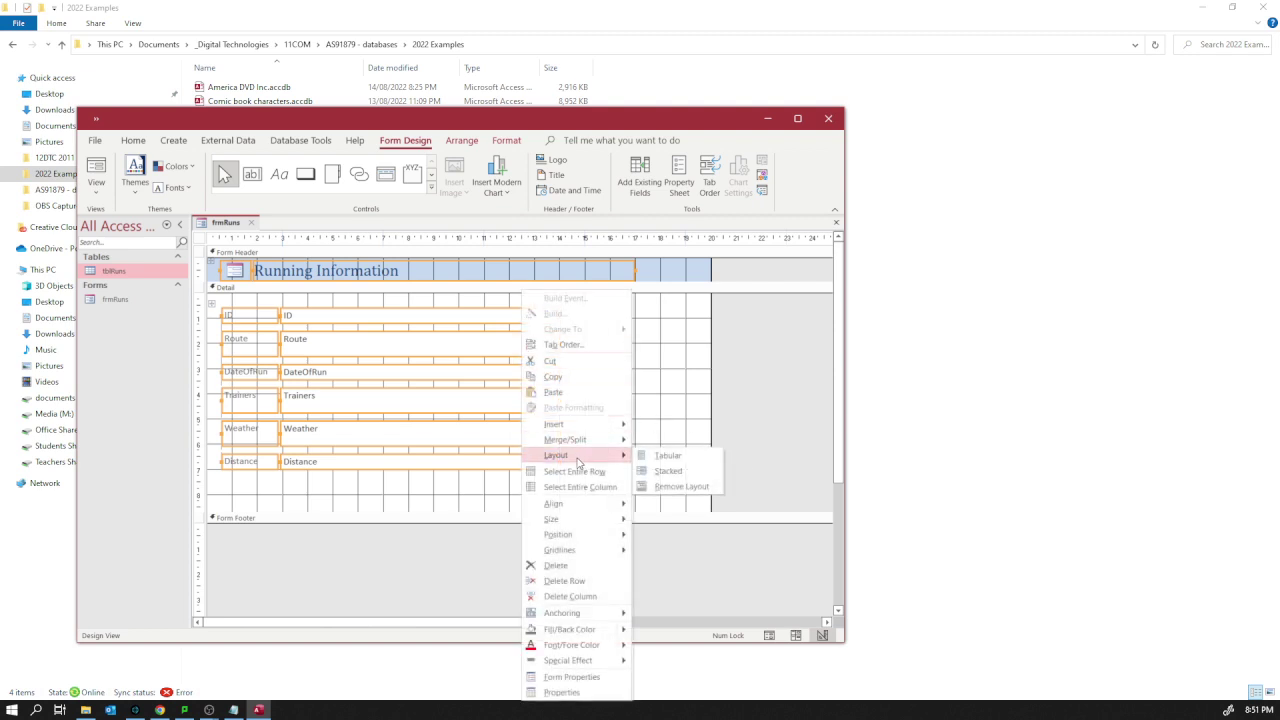
pyautogui.click(681, 488)
pyautogui.click(675, 438)
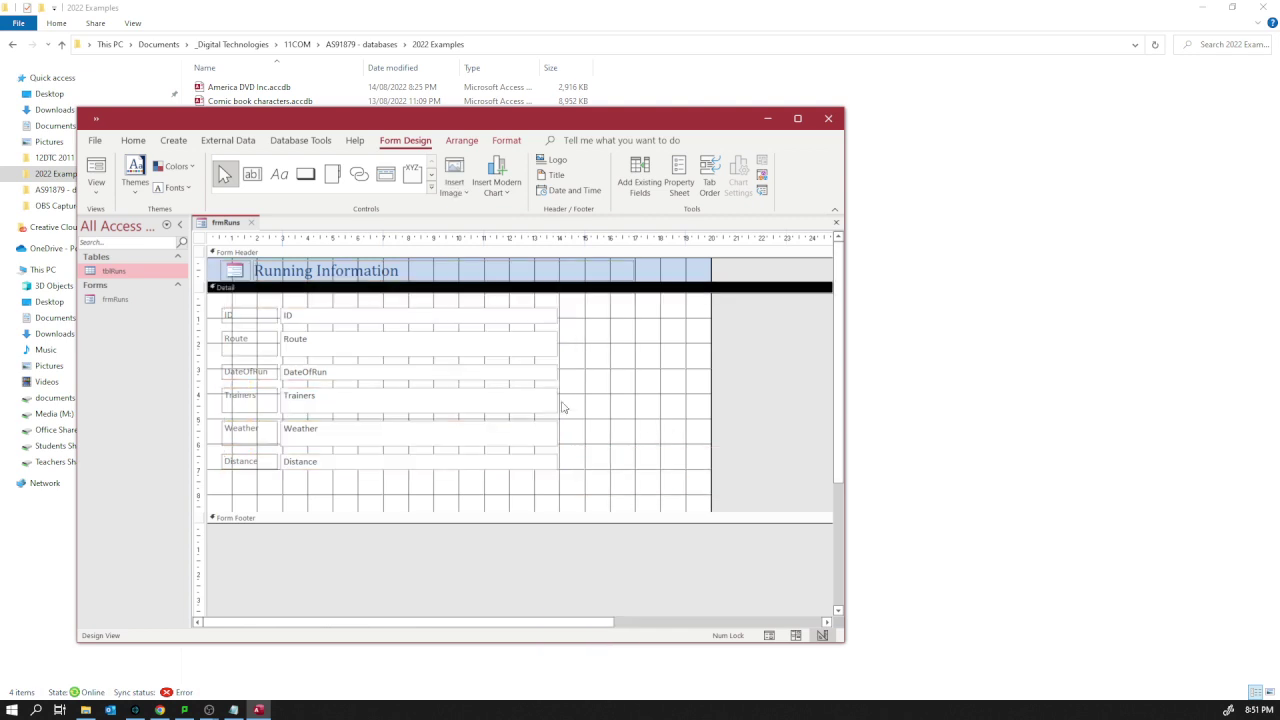
# Try widening only the Trainers text box to about the 17 cm ruler mark, and undo the resize.
pyautogui.click(540, 402)
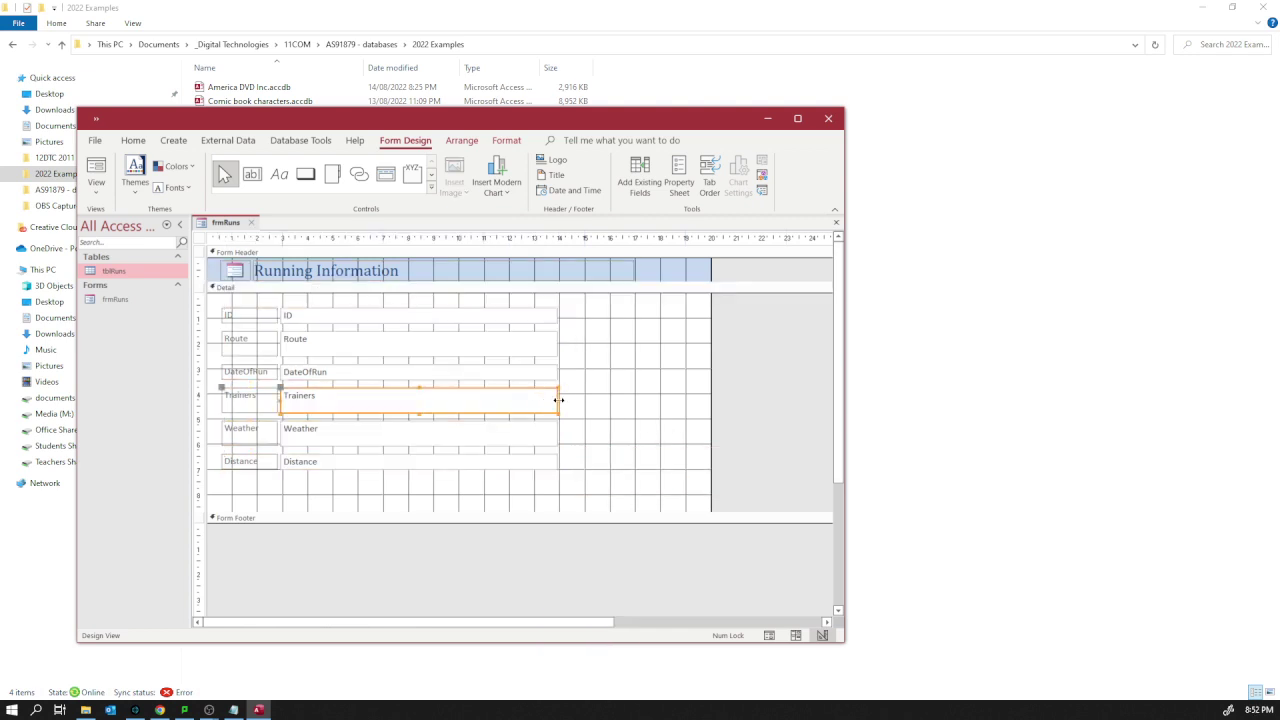
pyautogui.moveTo(561, 407); pyautogui.dragTo(630, 402)
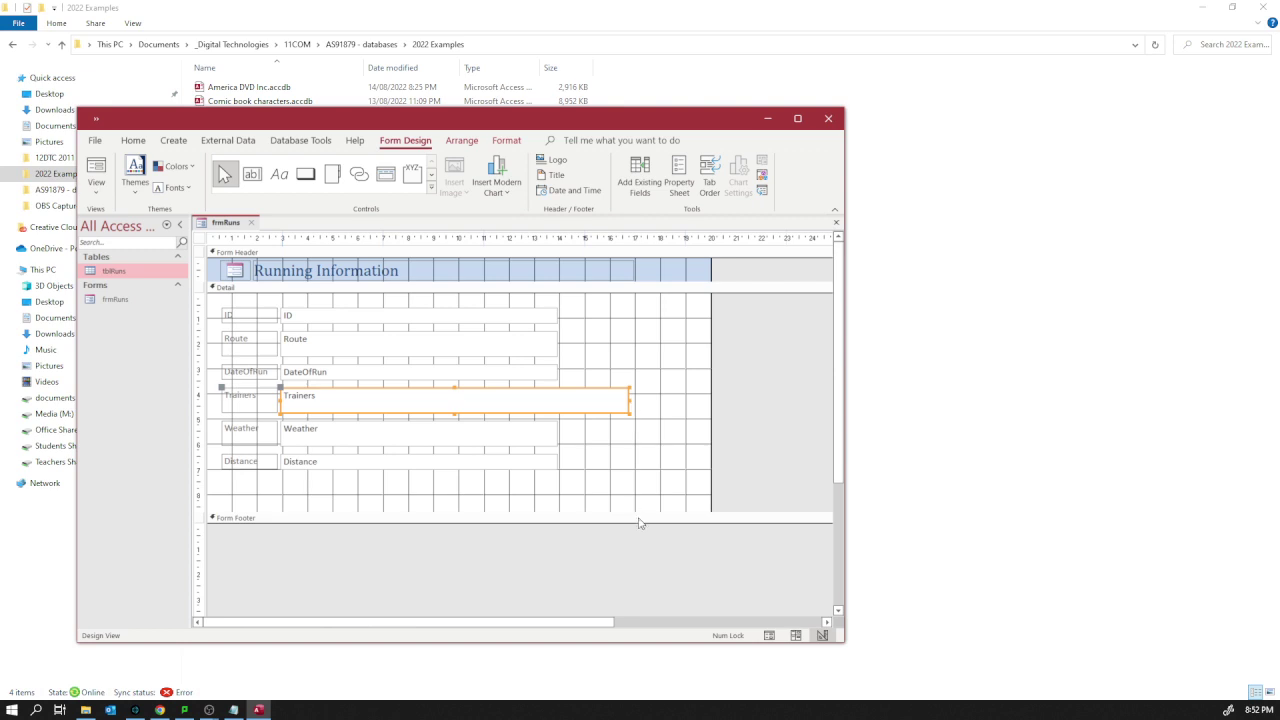
pyautogui.hotkey('ctrl', 'z')
# Narrow all six text boxes in the Detail section together to end near the 9 cm ruler mark.
pyautogui.moveTo(596, 487); pyautogui.dragTo(402, 310)
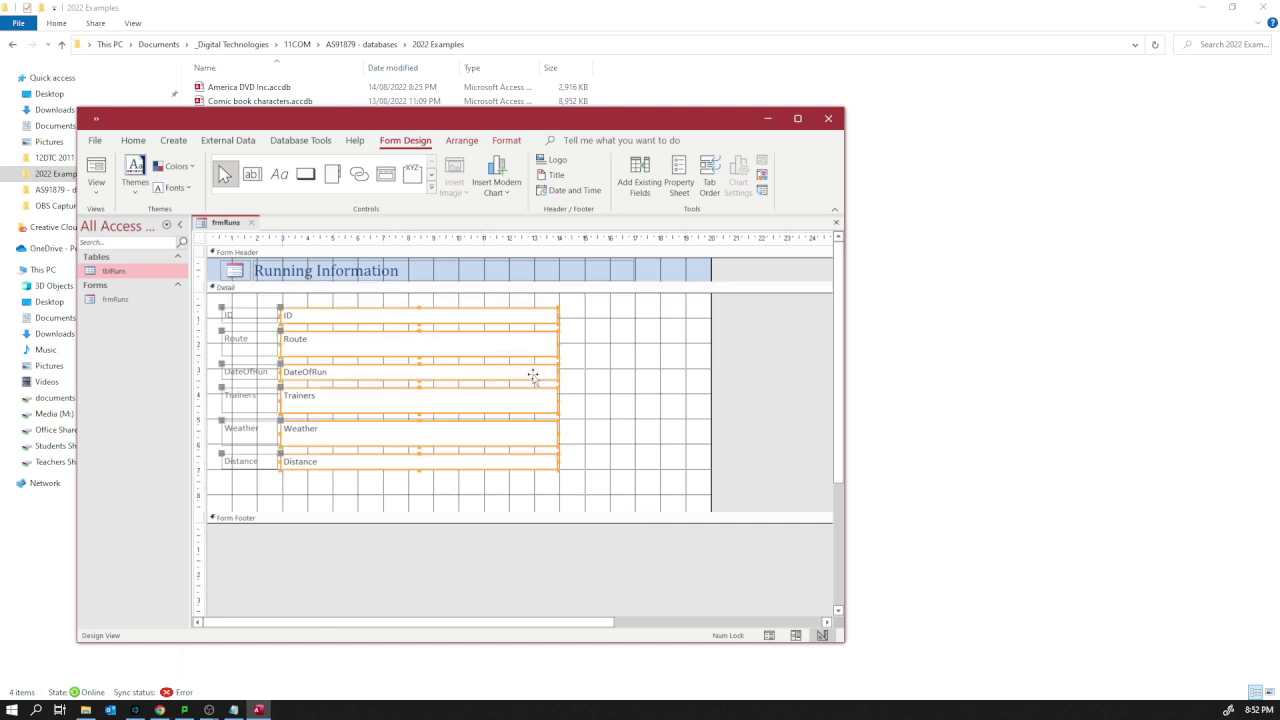
pyautogui.moveTo(559, 375); pyautogui.dragTo(436, 375)
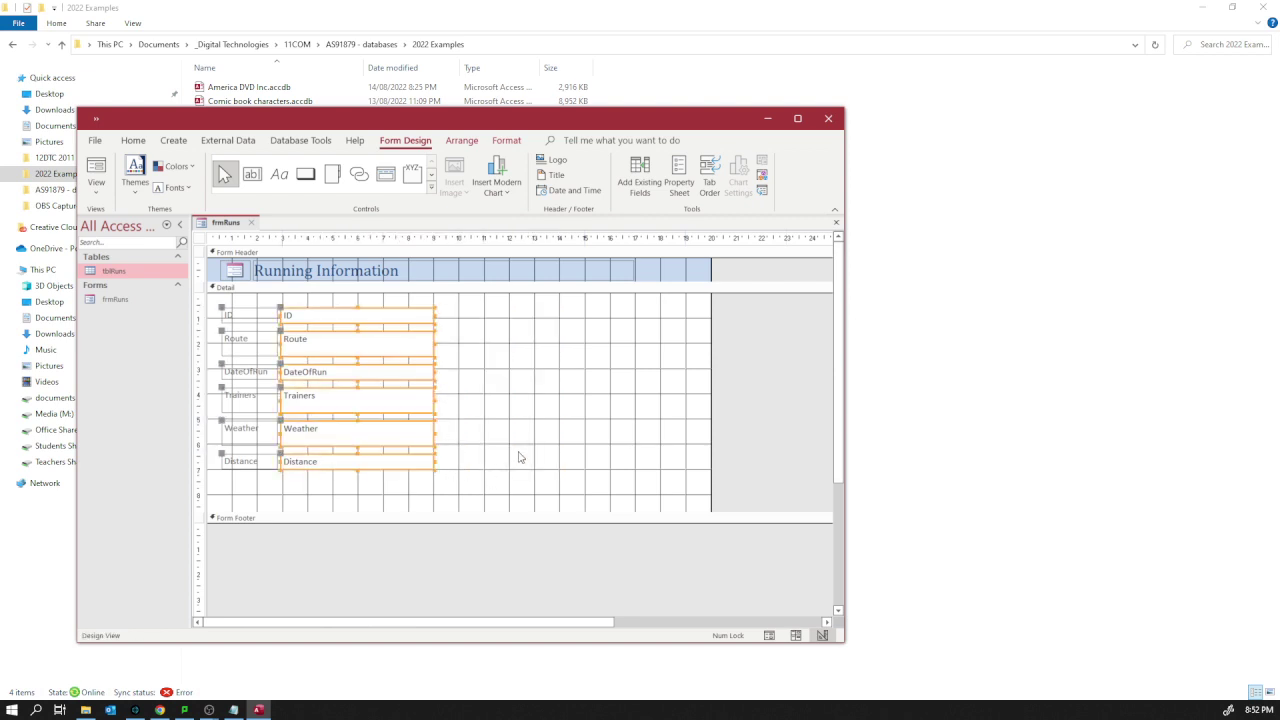
pyautogui.click(482, 497)
# Move the Trainers, Weather and Distance fields with their labels into a second column beside ID, Route and DateOfRun.
pyautogui.moveTo(479, 478); pyautogui.dragTo(222, 385)
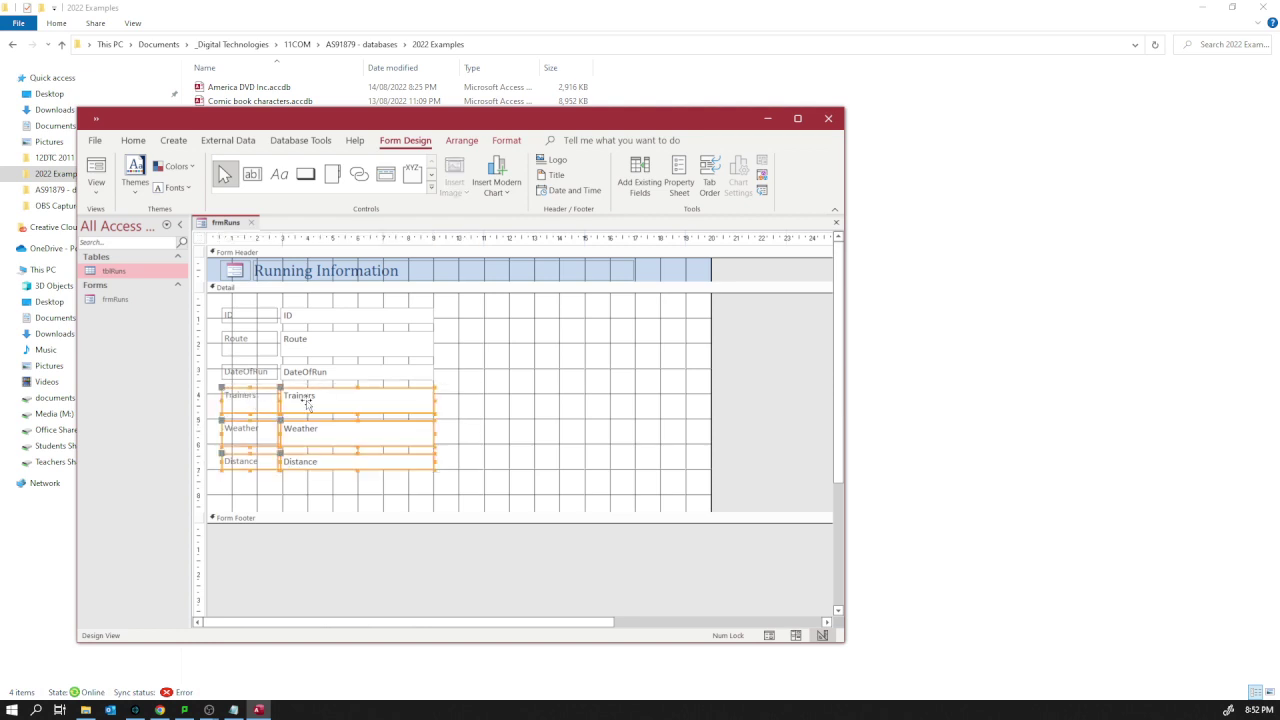
pyautogui.moveTo(305, 406); pyautogui.dragTo(531, 323)
pyautogui.click(537, 427)
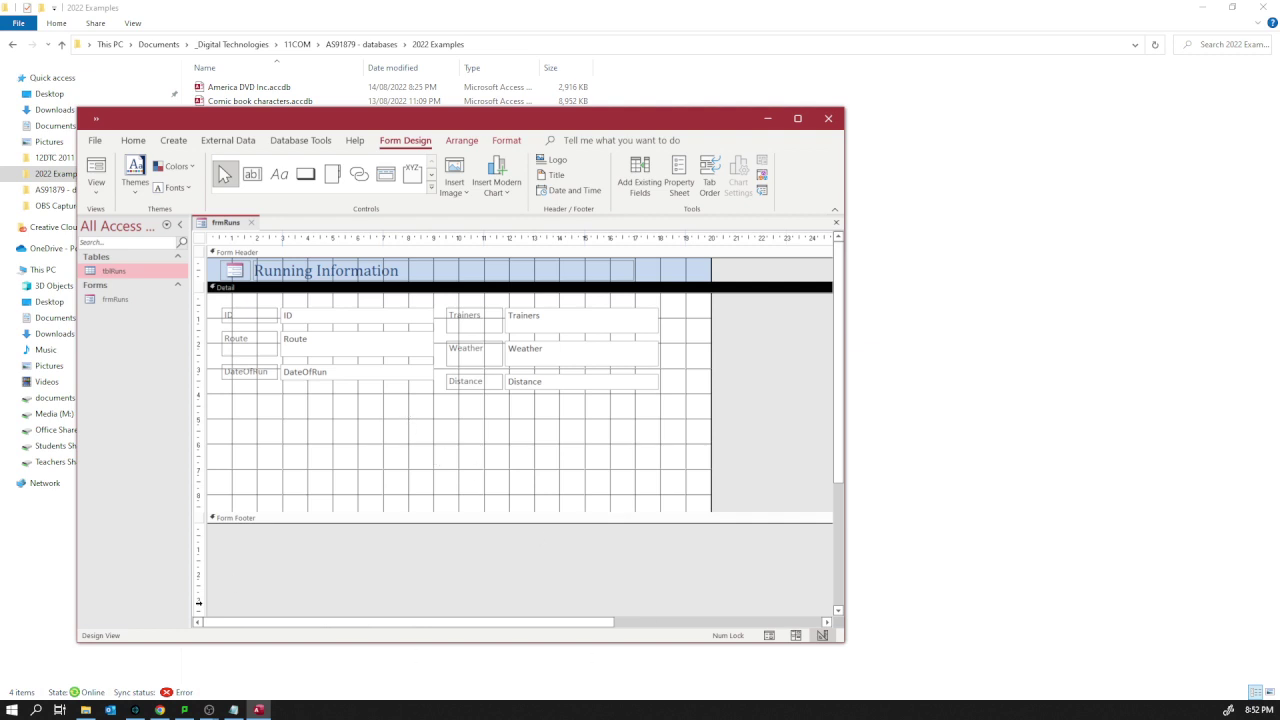
# Switch to KAMAR, look over its teacher timetable screen, and return to the Access form design.
pyautogui.click(136, 711)
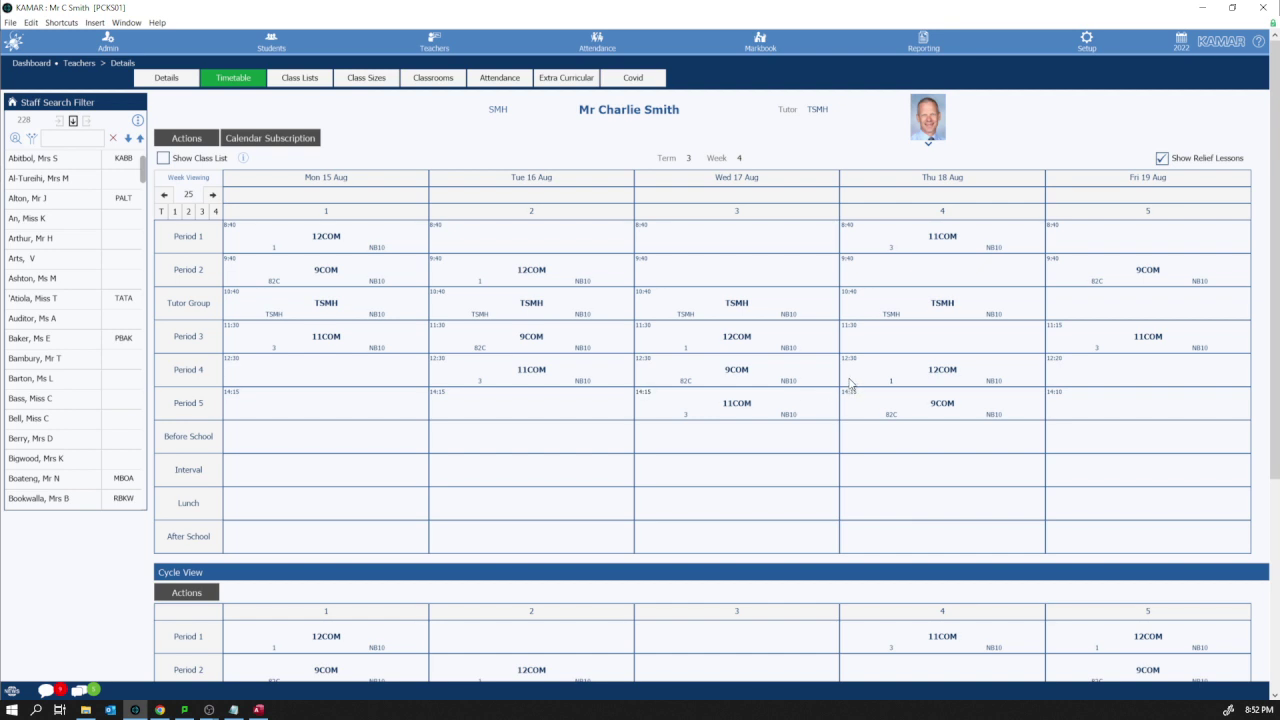
pyautogui.click(1202, 7)
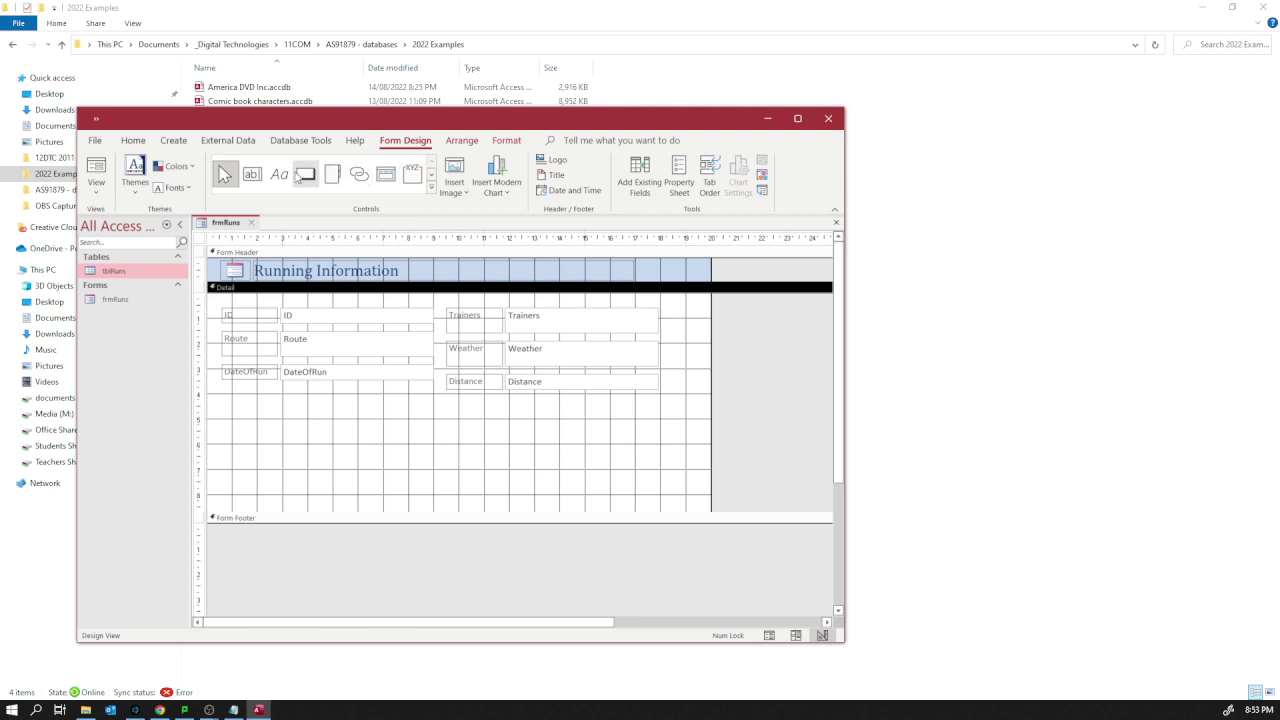
# Draw a command button below the DateOfRun field and assign it the Close Form action from Form Operations.
pyautogui.click(305, 176)
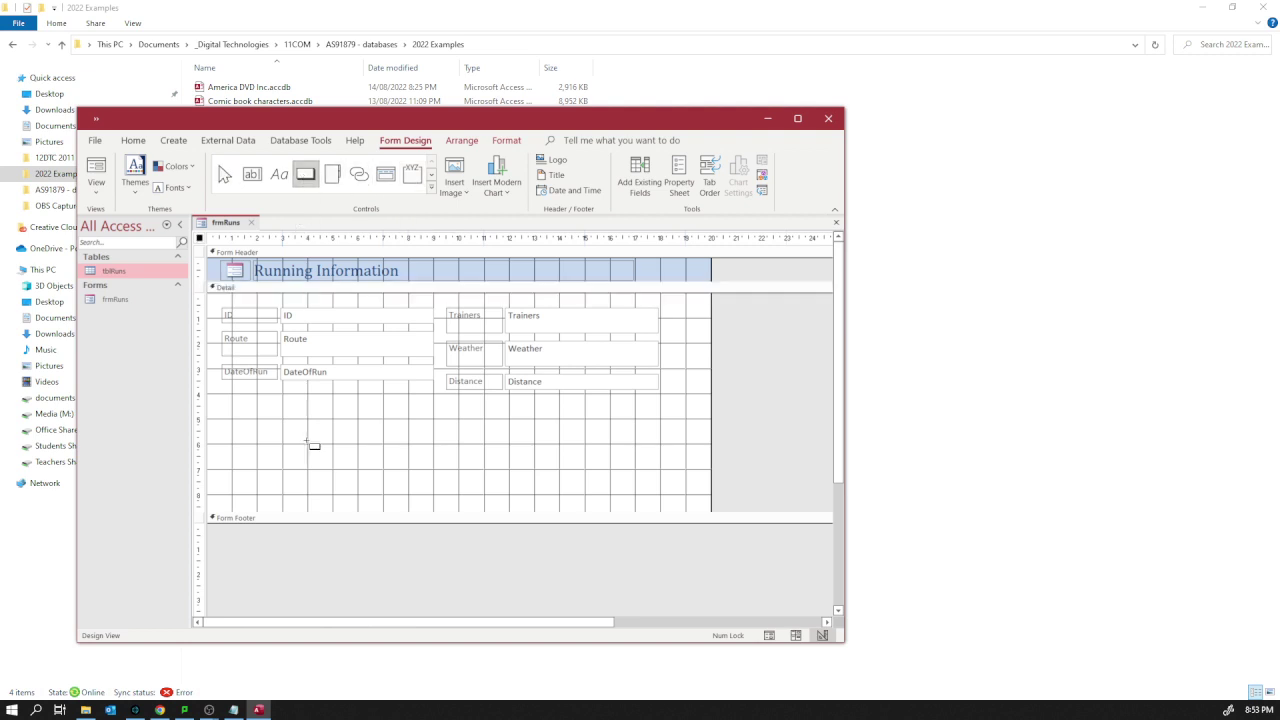
pyautogui.moveTo(264, 405); pyautogui.dragTo(322, 440)
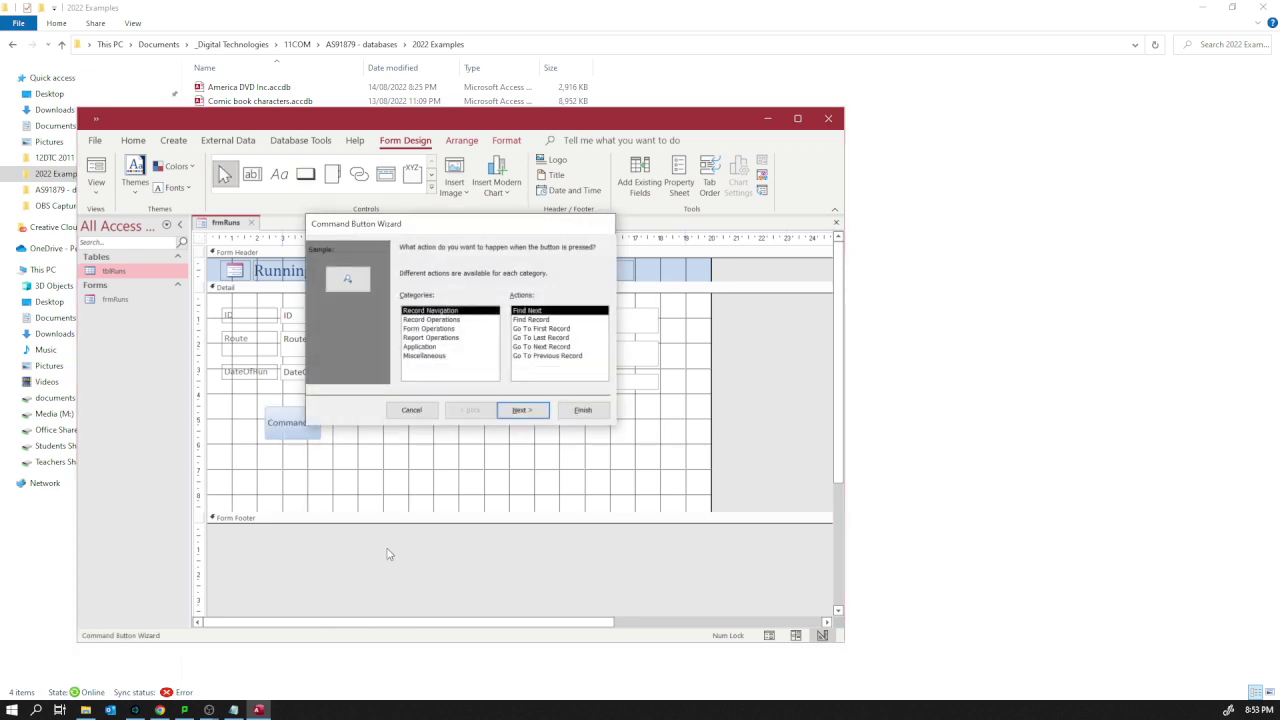
pyautogui.click(438, 329)
pyautogui.click(537, 320)
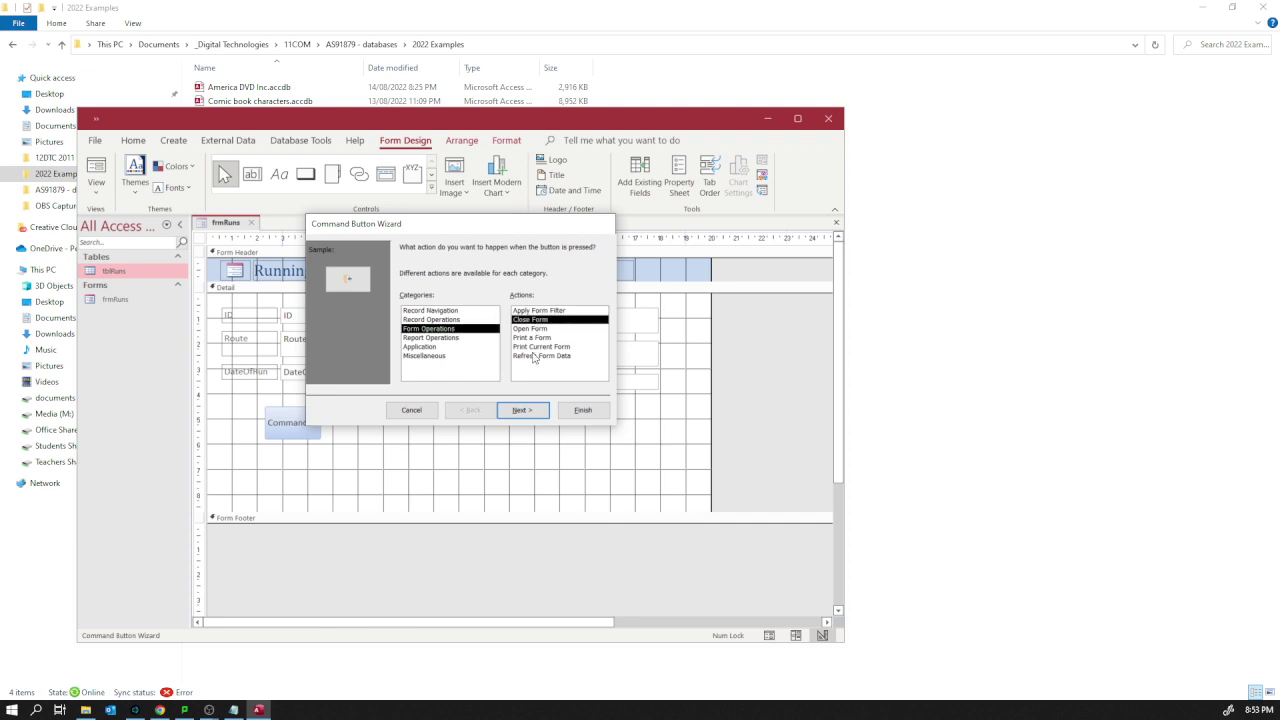
pyautogui.click(522, 410)
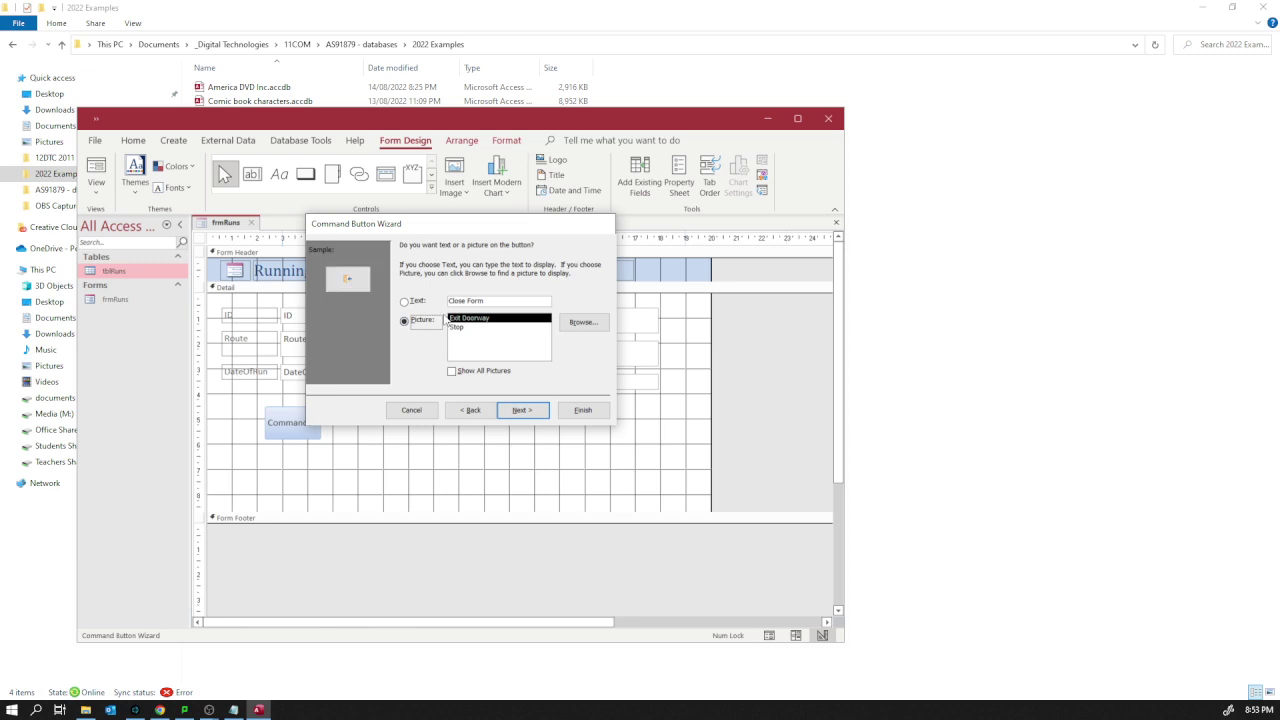
# Use the Exit Doorway picture on the close button, finish the wizard with the default name, and move the button below the Distance field.
pyautogui.click(460, 328)
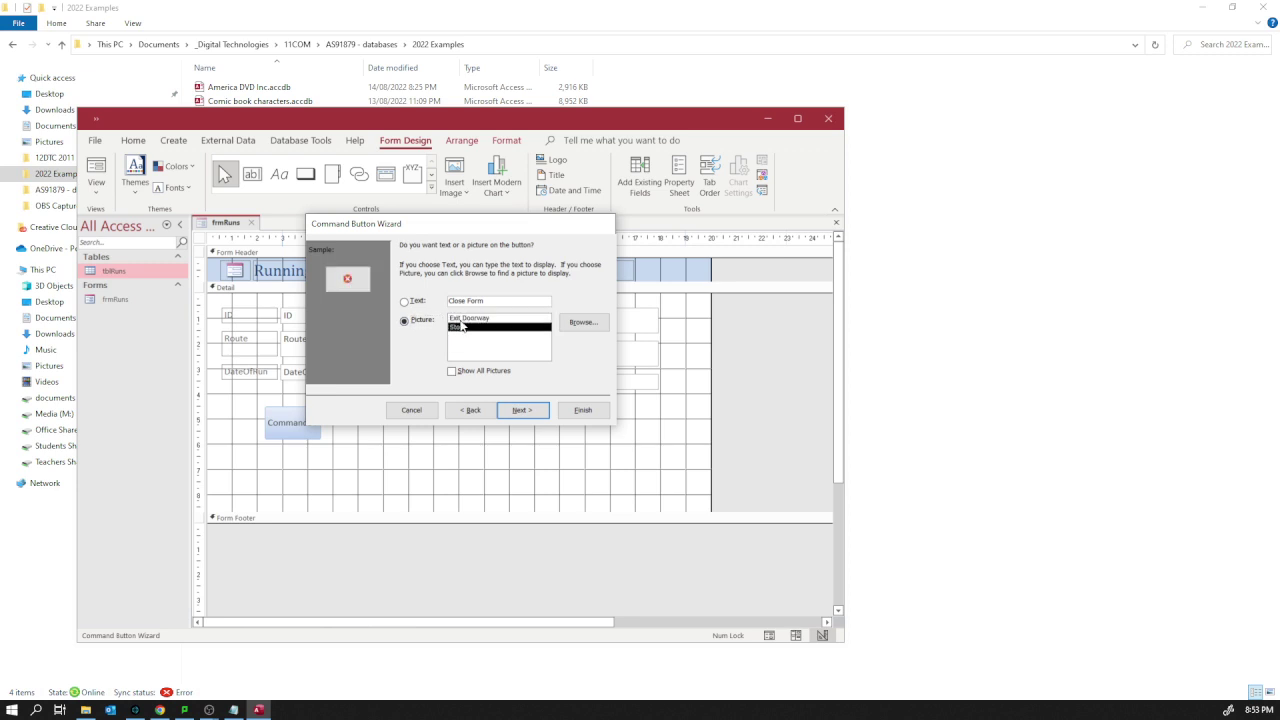
pyautogui.click(461, 318)
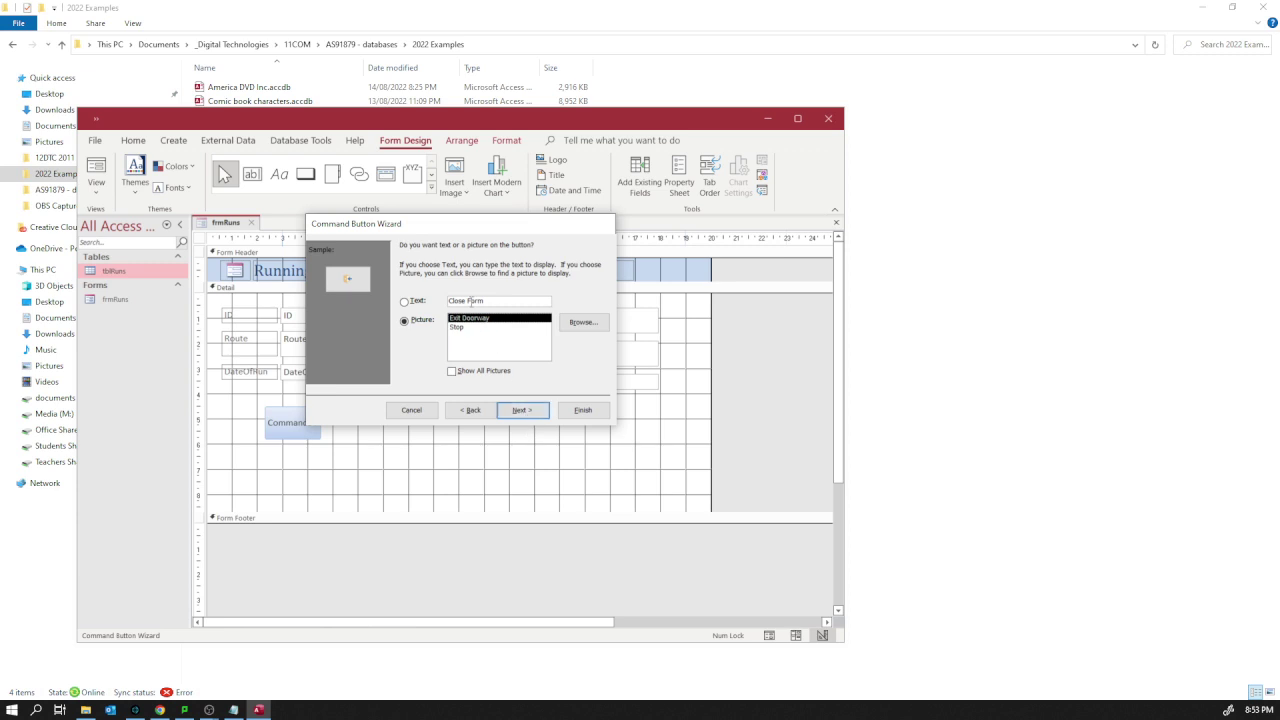
pyautogui.click(408, 301)
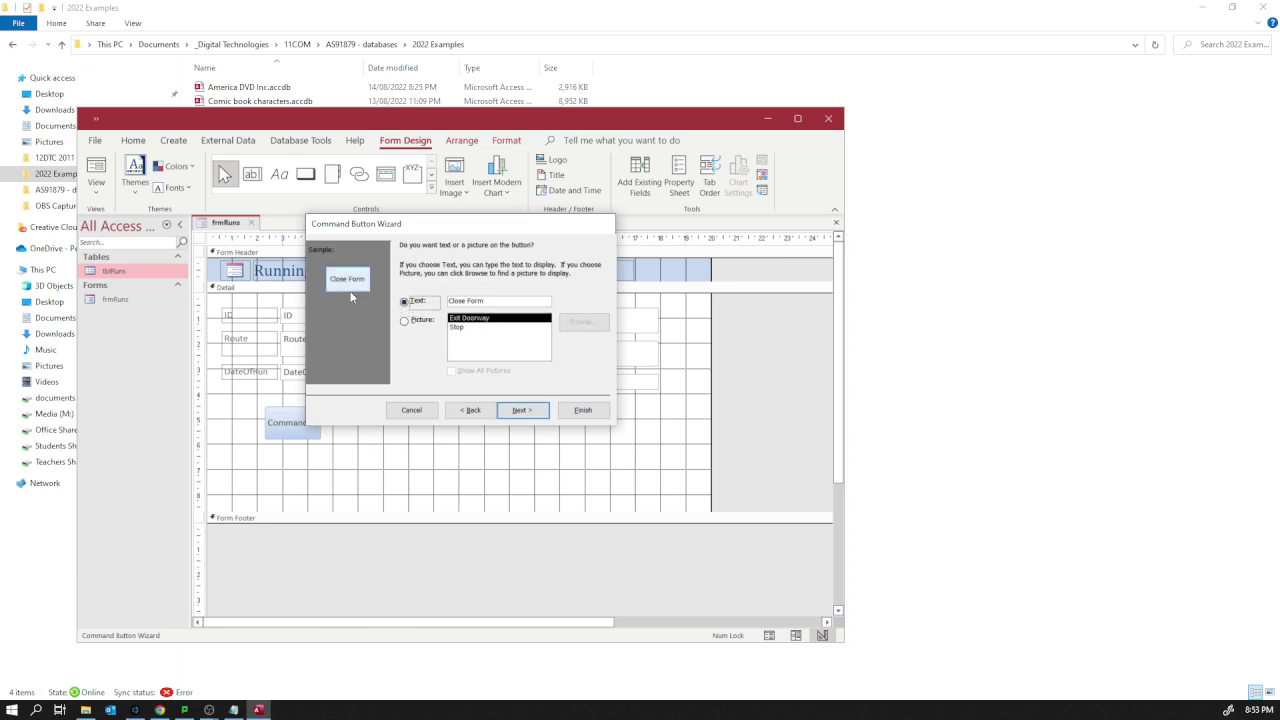
pyautogui.click(405, 322)
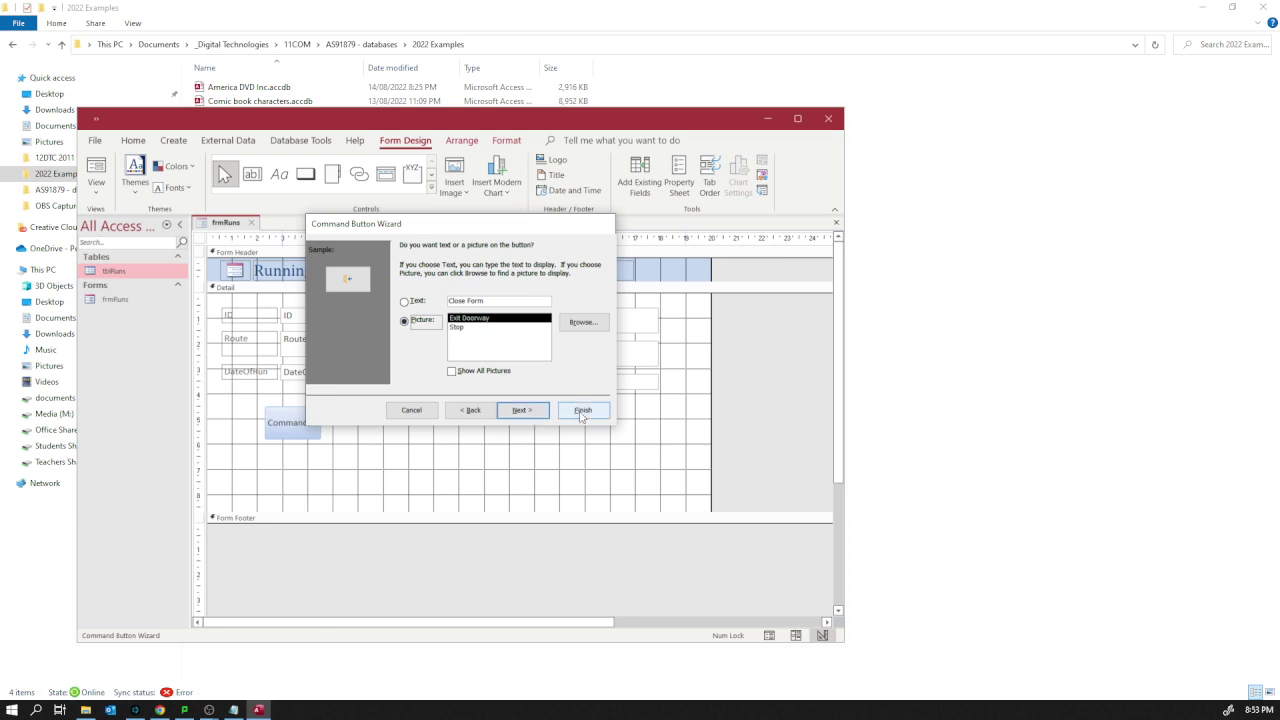
pyautogui.click(531, 418)
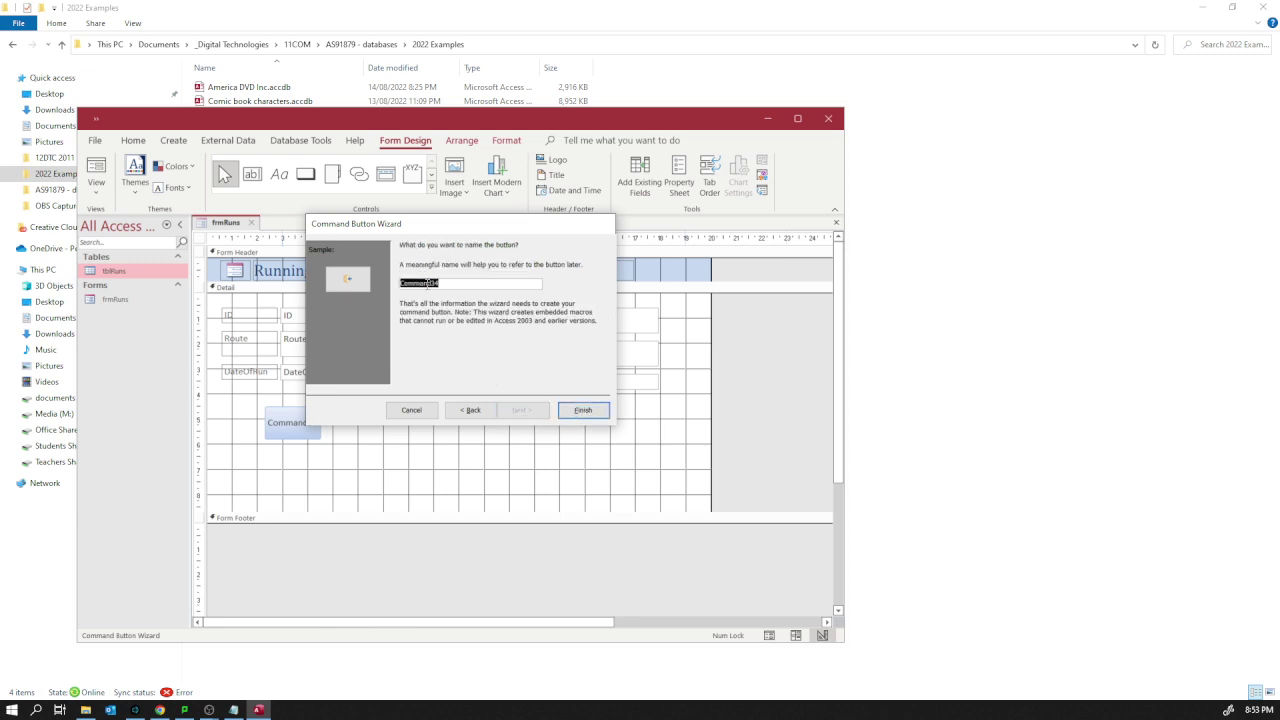
pyautogui.click(582, 410)
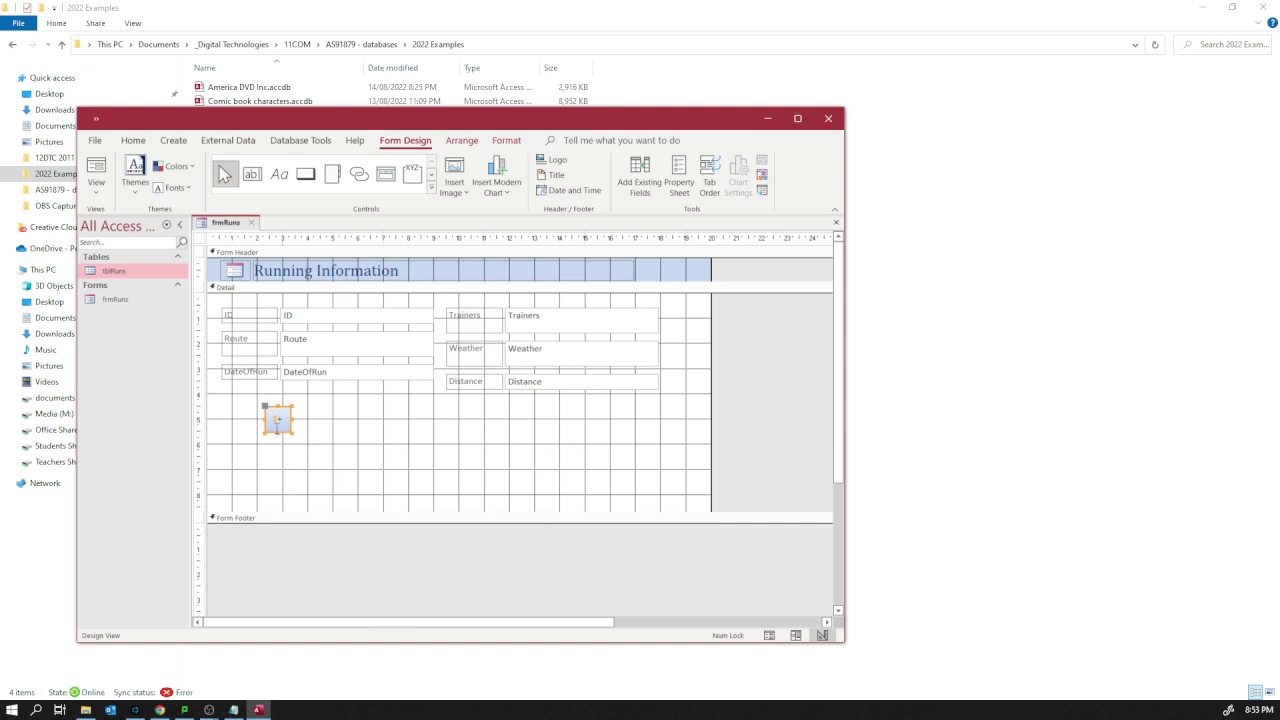
pyautogui.moveTo(265, 406); pyautogui.dragTo(616, 425)
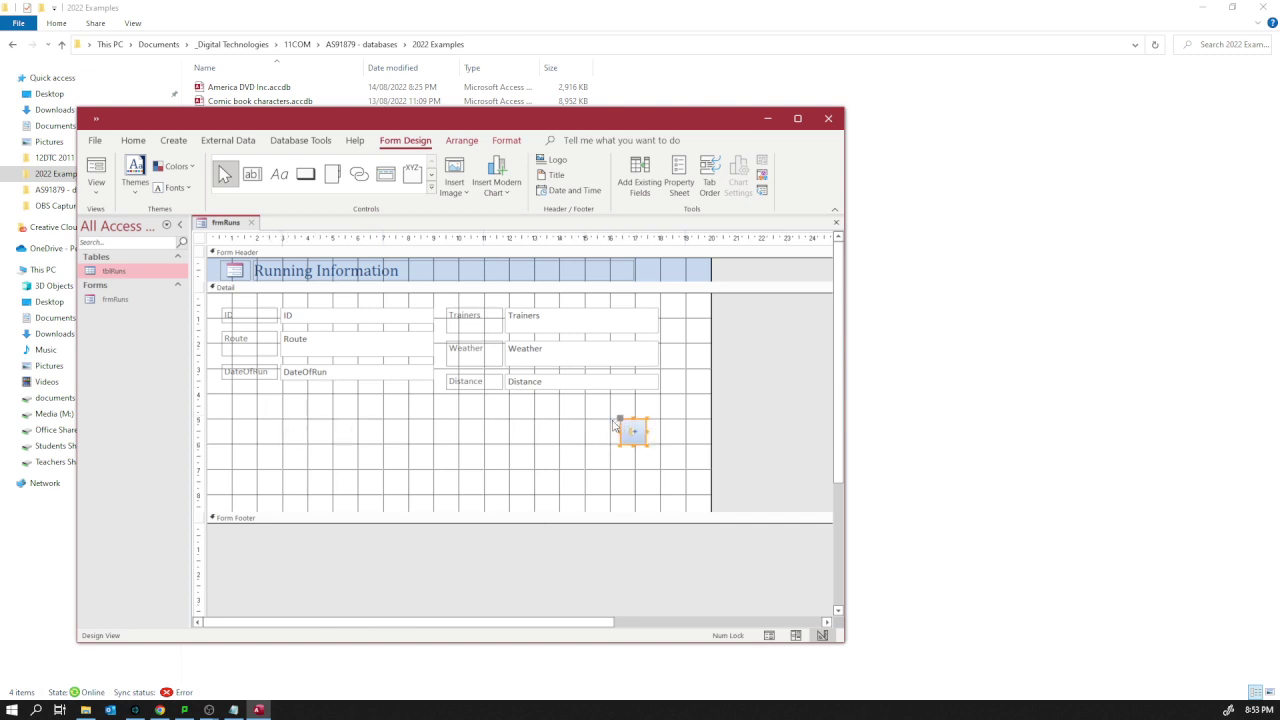
pyautogui.click(498, 420)
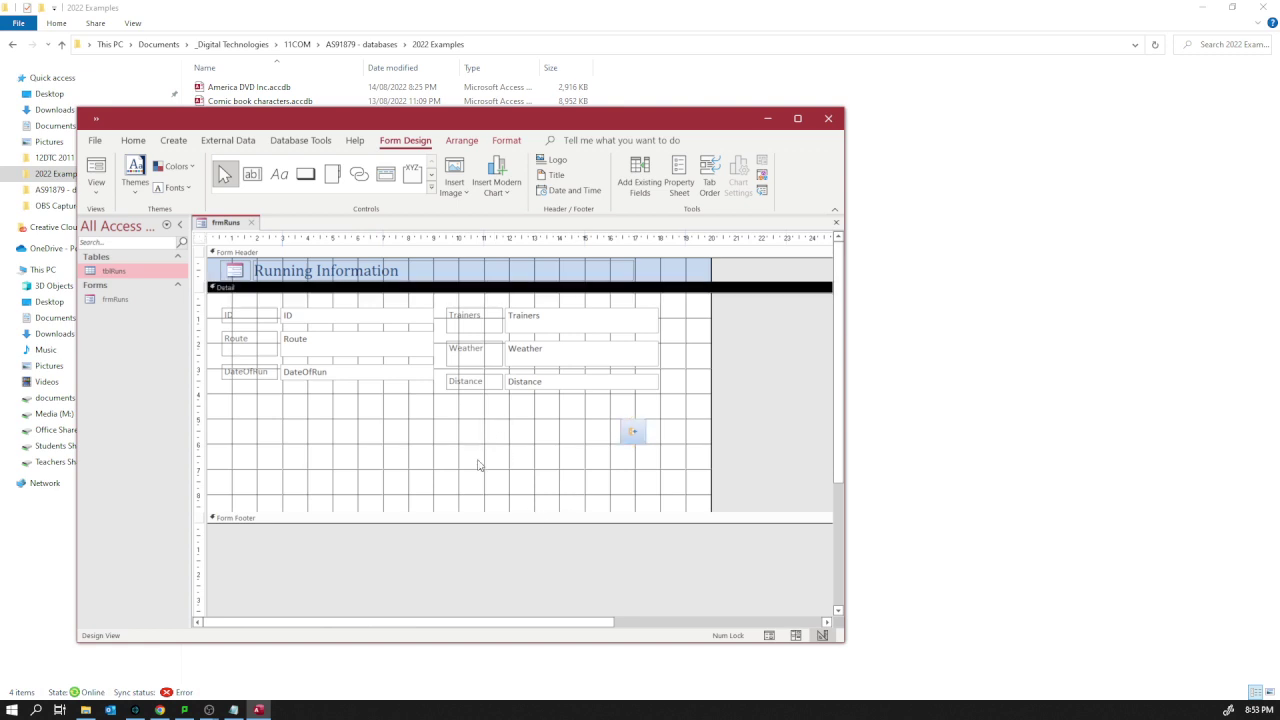
# Show frmRuns in Form View, close it with its exit-doorway button, and save the design changes.
pyautogui.click(96, 186)
pyautogui.click(125, 249)
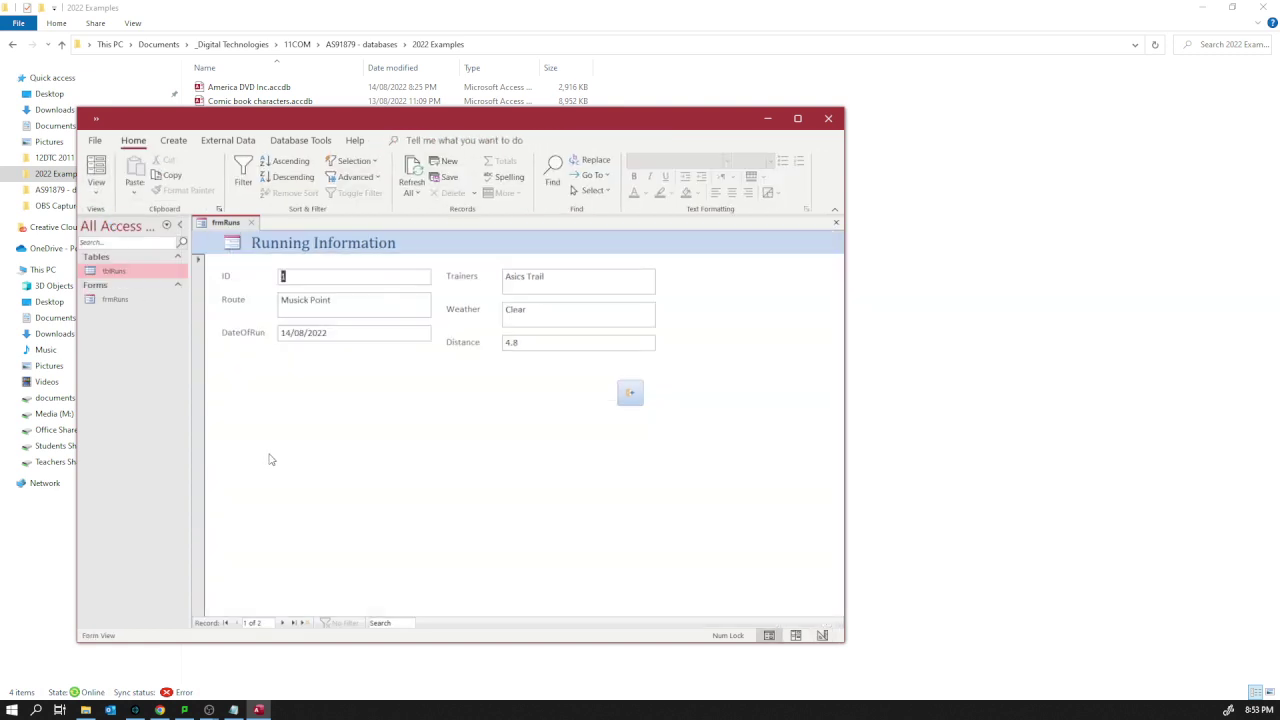
pyautogui.click(630, 392)
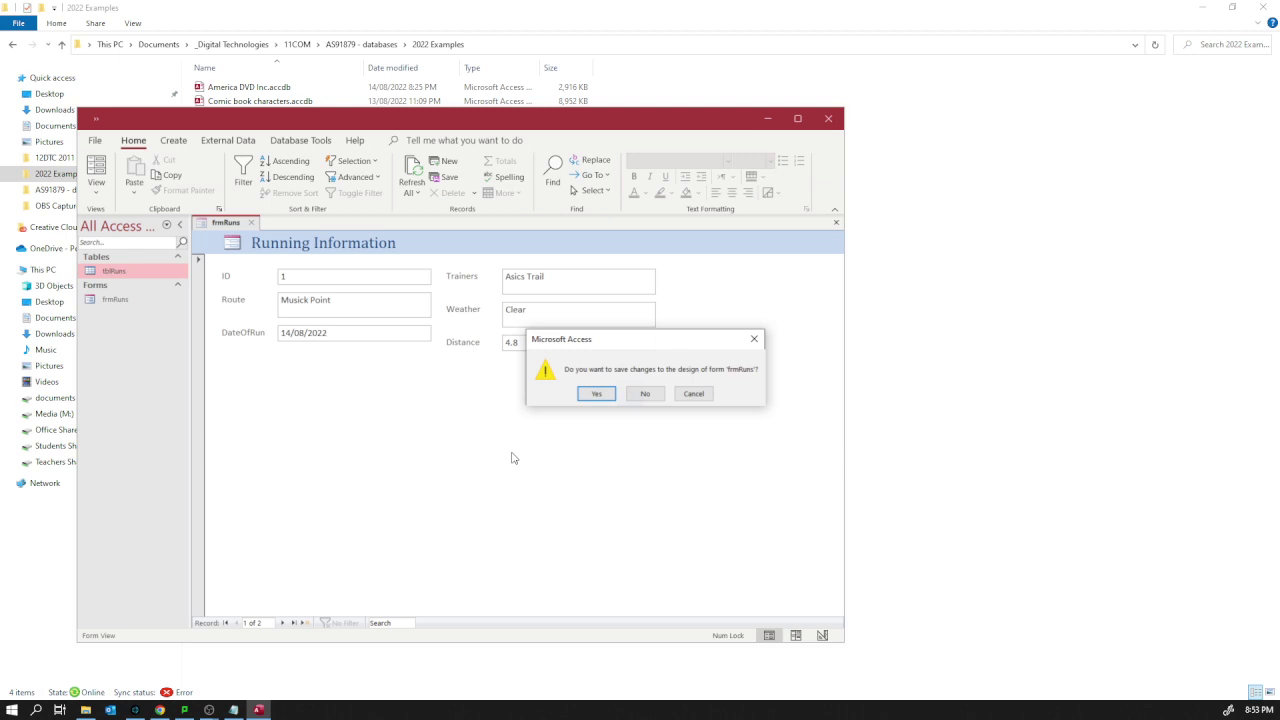
pyautogui.click(596, 396)
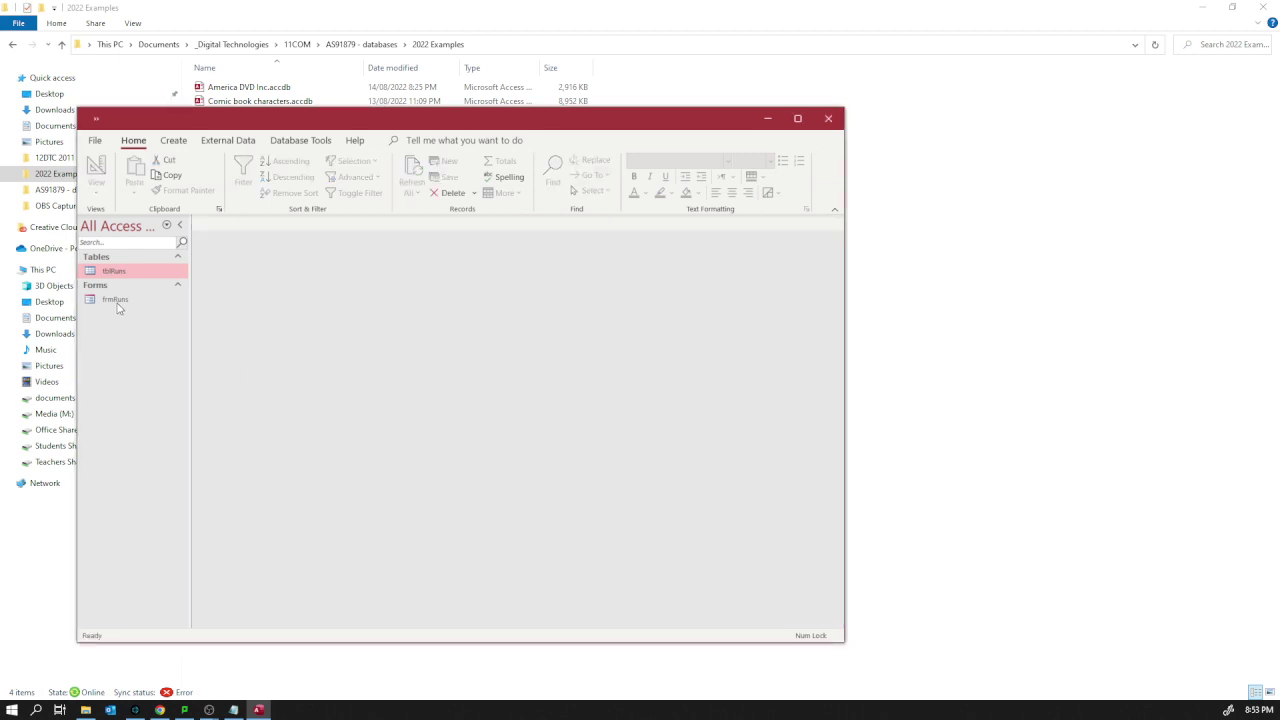
# Reopen frmRuns in Form View and try its close-form button again.
pyautogui.click(116, 303)
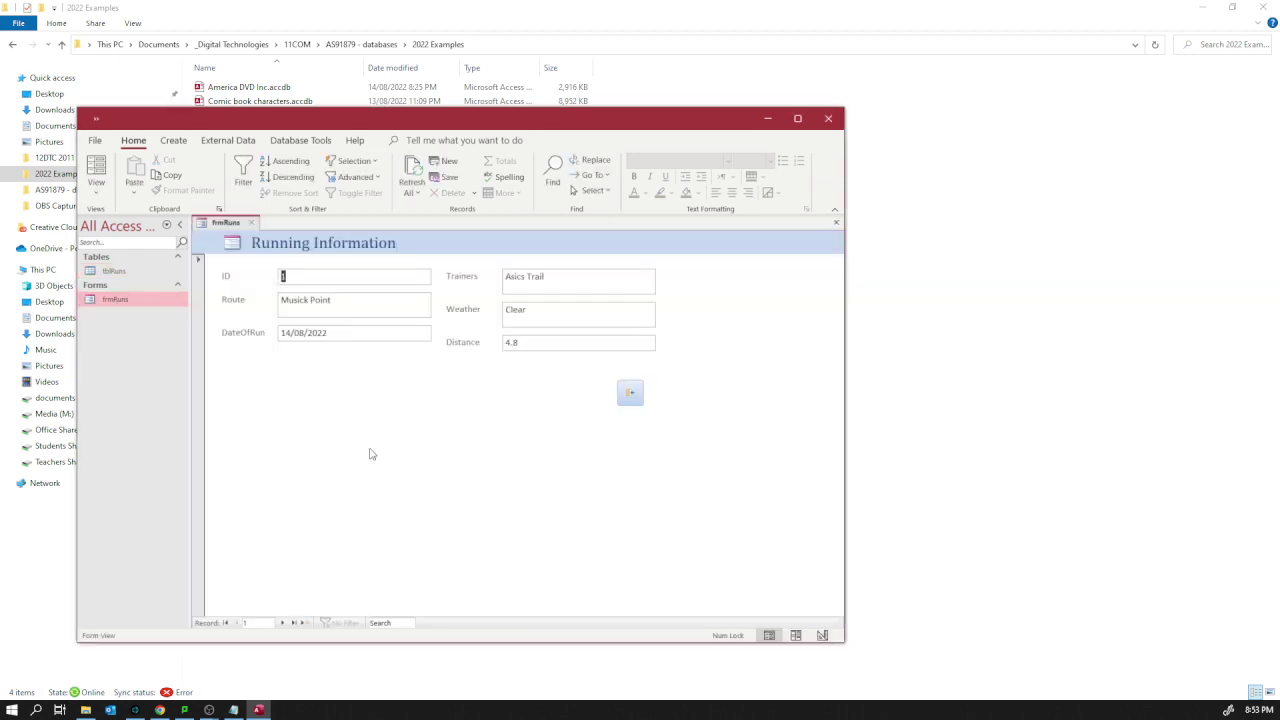
pyautogui.click(629, 396)
pyautogui.click(96, 186)
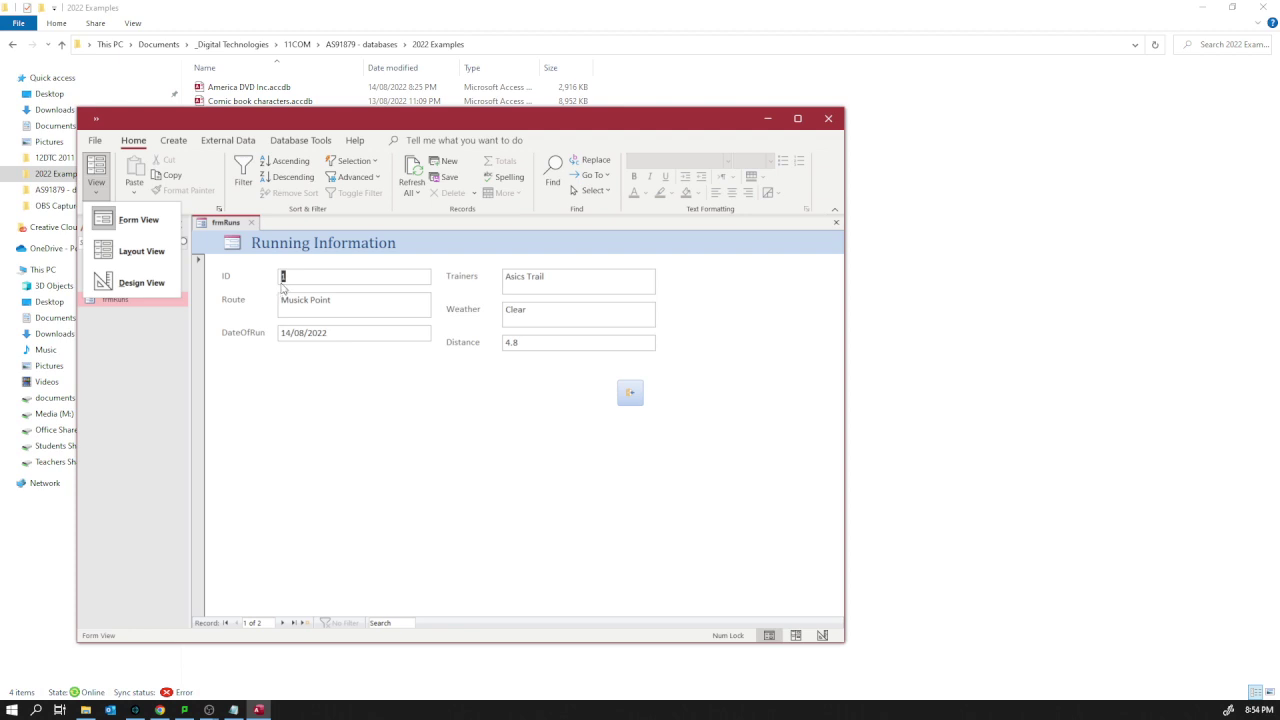
pyautogui.click(297, 408)
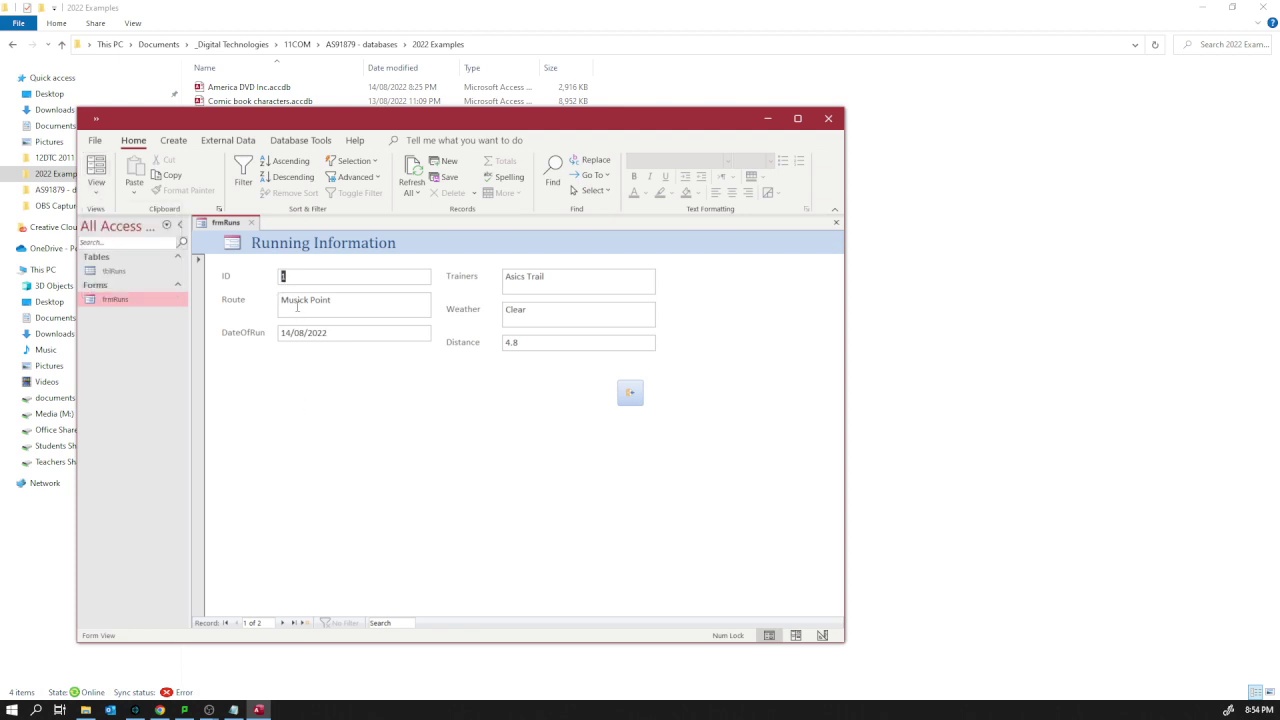
# Open the tblRuns table, examine the ID and Route values of its first record, and close the table.
pyautogui.doubleClick(113, 271)
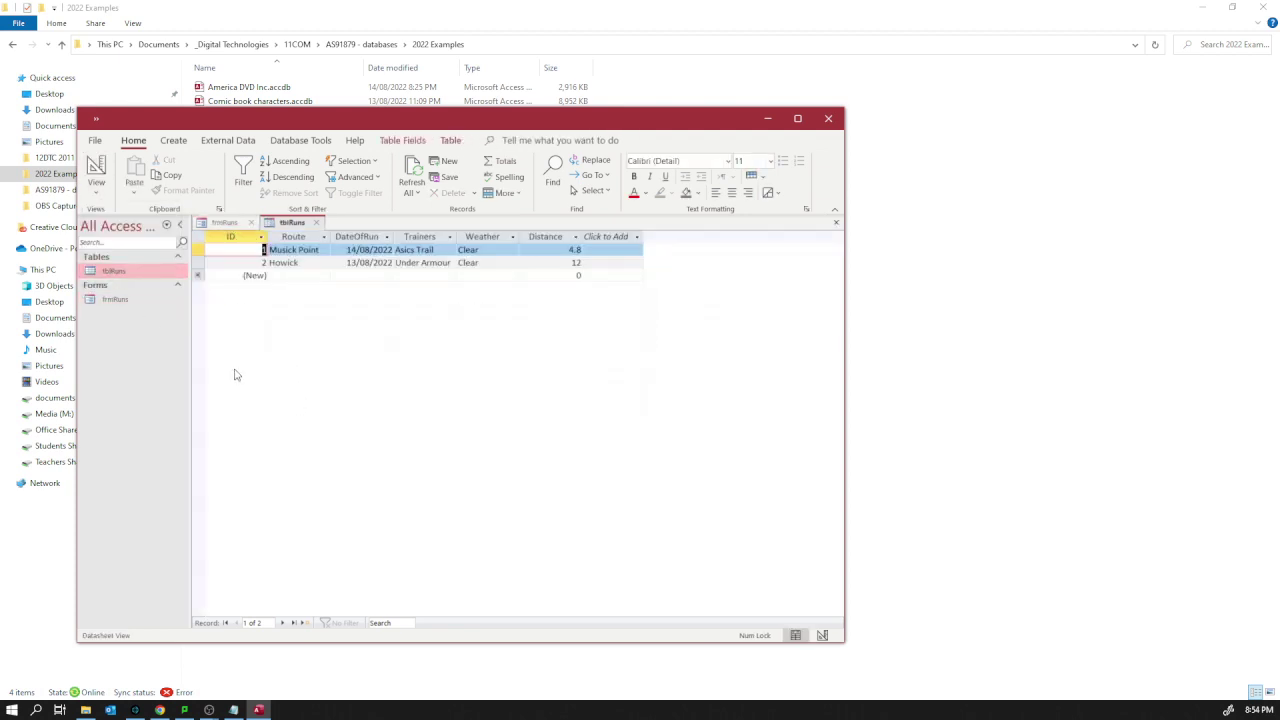
pyautogui.click(287, 251)
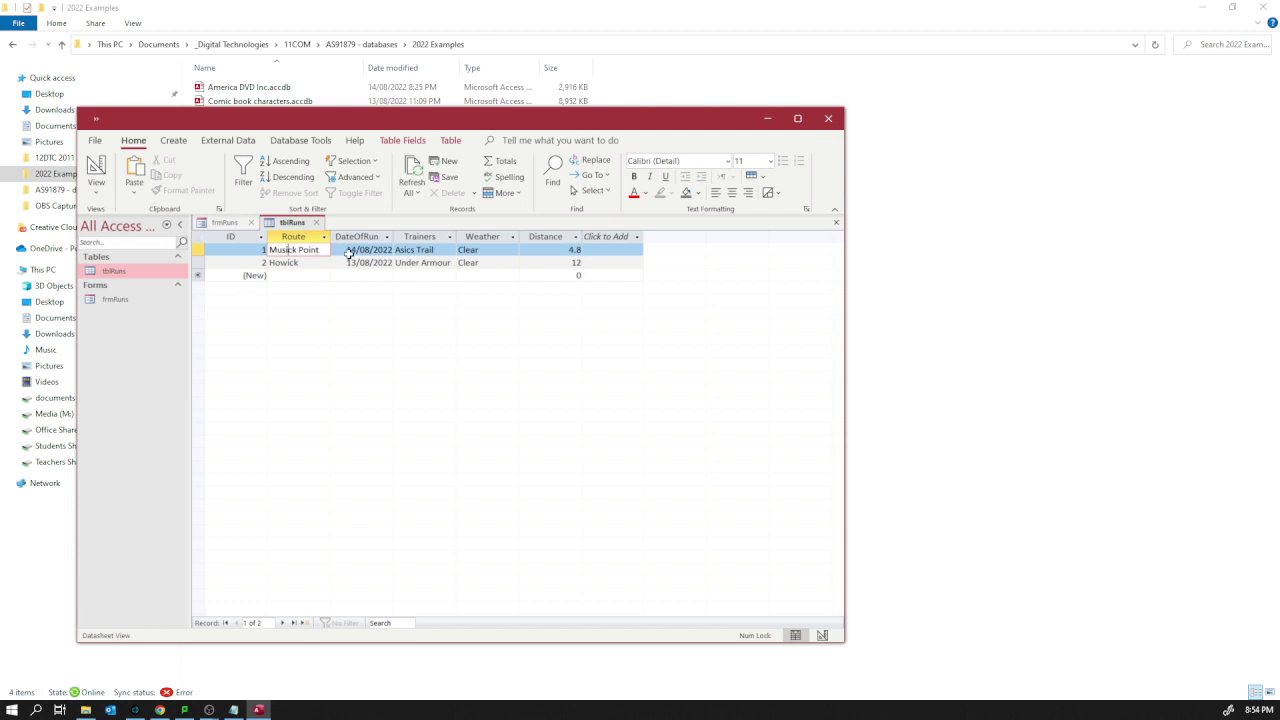
pyautogui.click(238, 253)
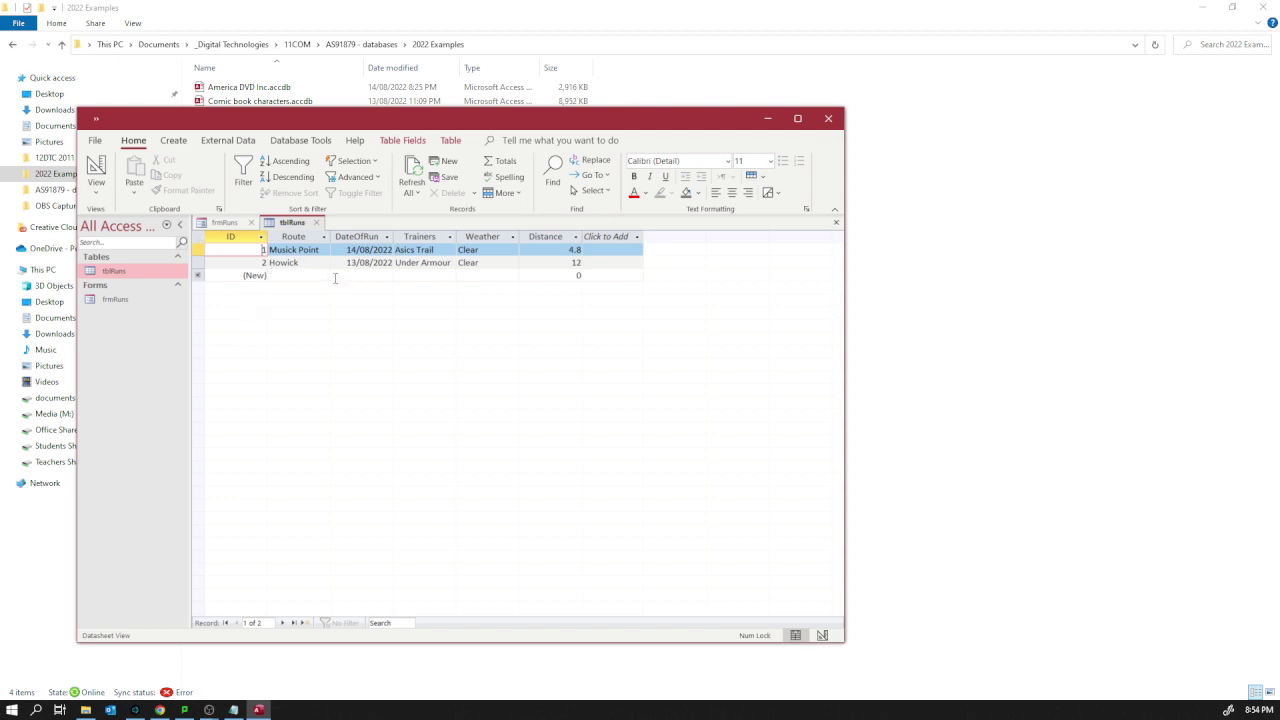
pyautogui.click(316, 223)
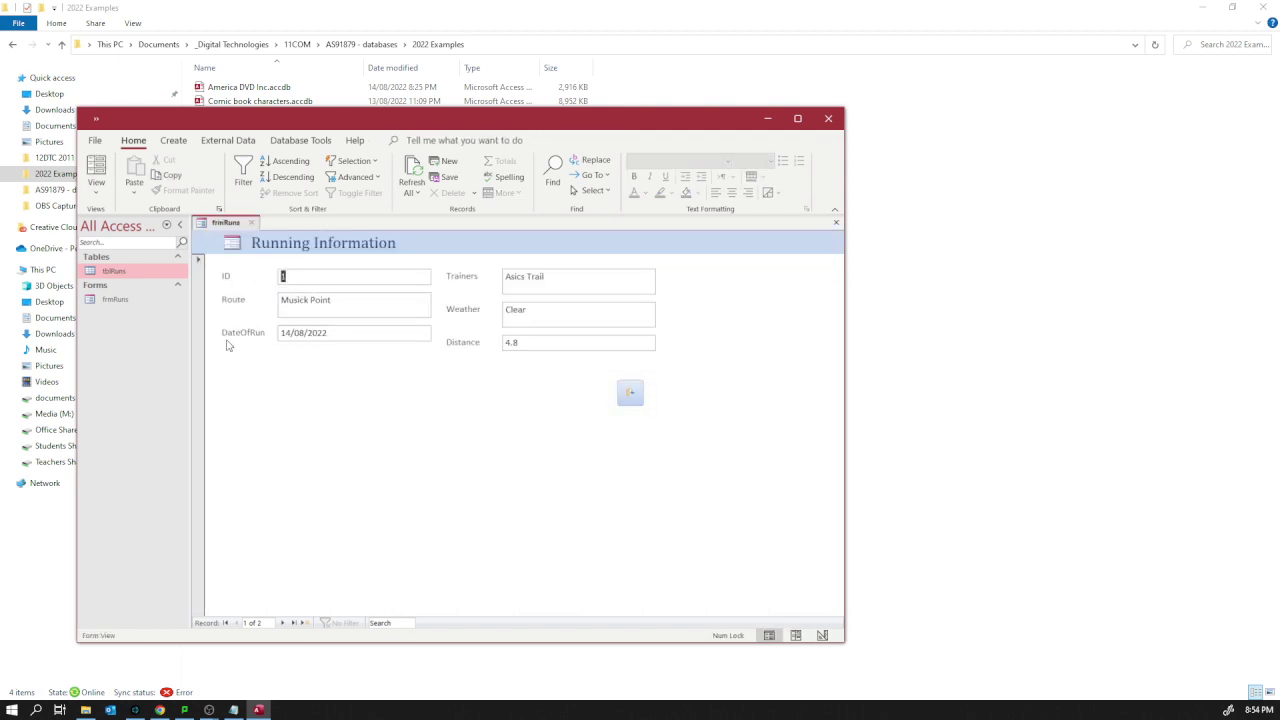
# In Design View of frmRuns, set the ID text box's Enabled property to No.
pyautogui.click(96, 185)
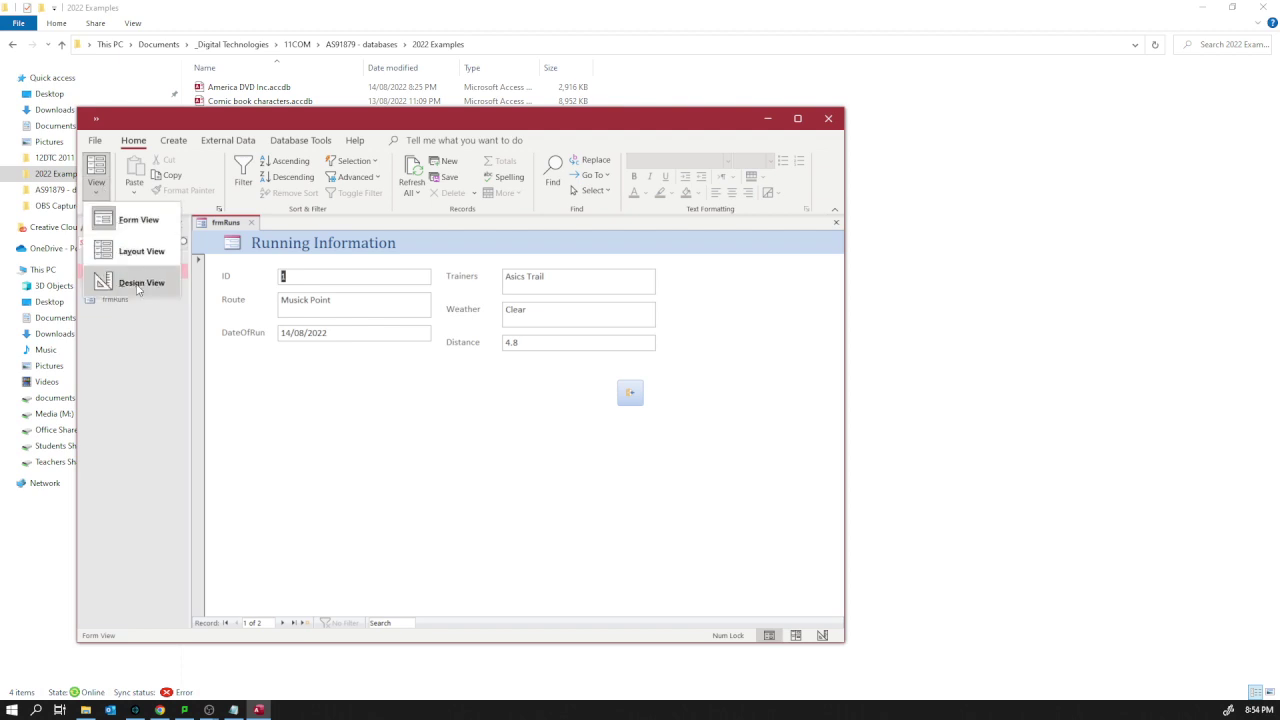
pyautogui.click(140, 282)
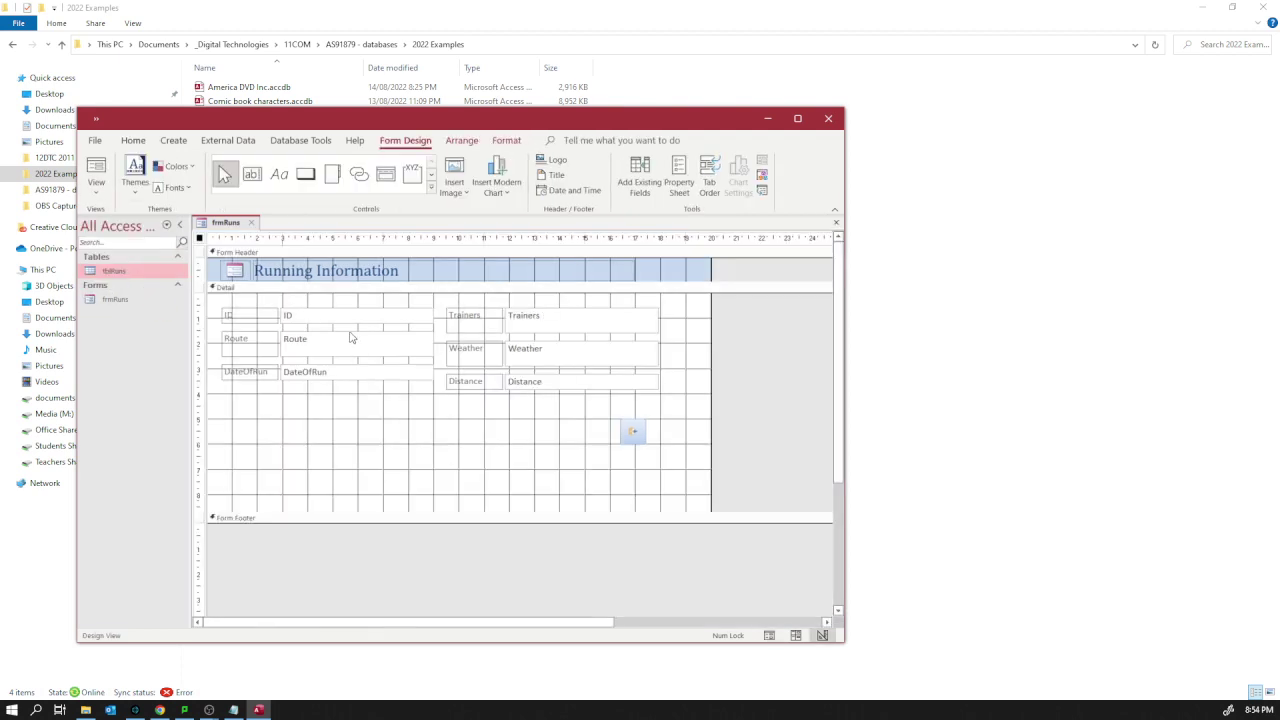
pyautogui.click(352, 320)
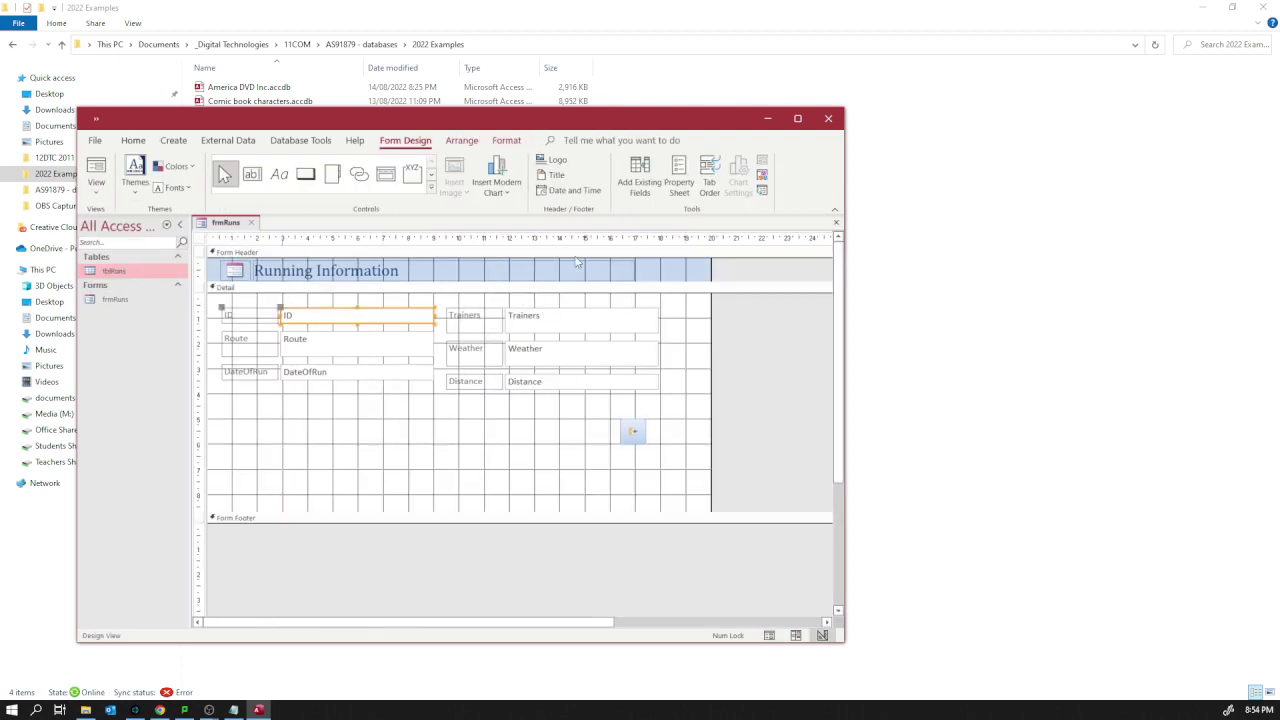
pyautogui.click(679, 181)
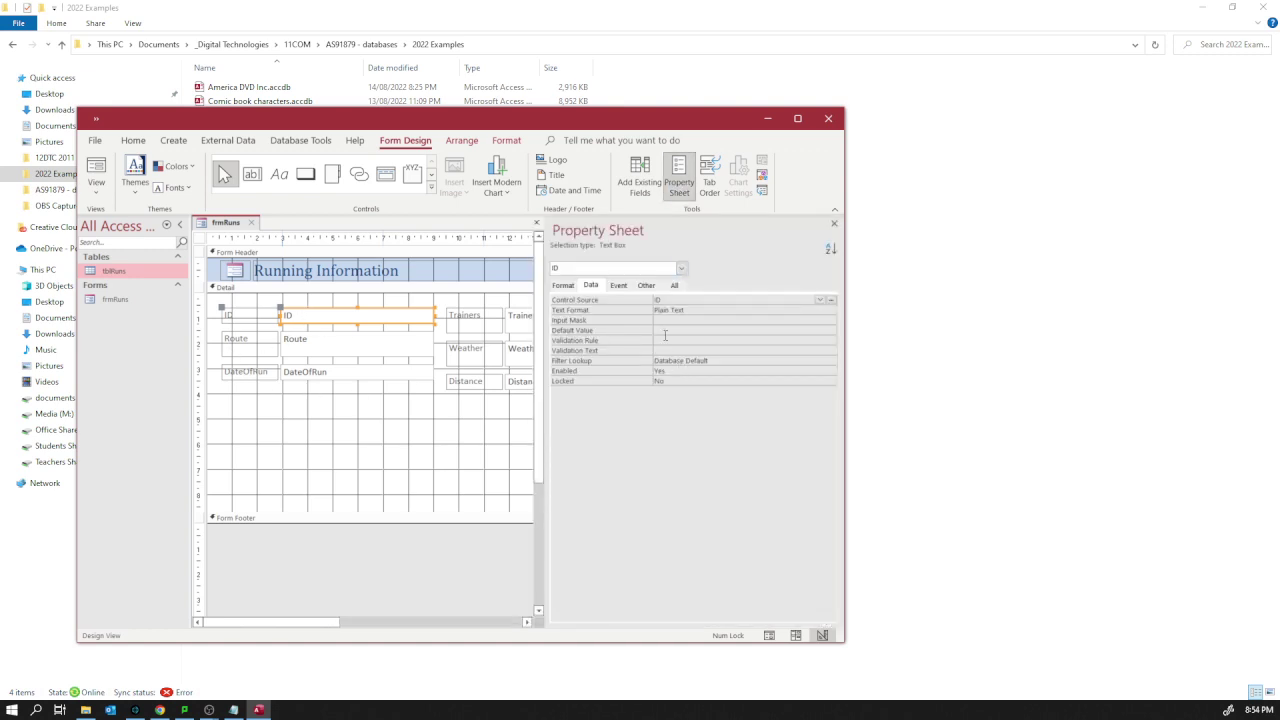
pyautogui.click(688, 372)
pyautogui.click(830, 372)
pyautogui.click(774, 391)
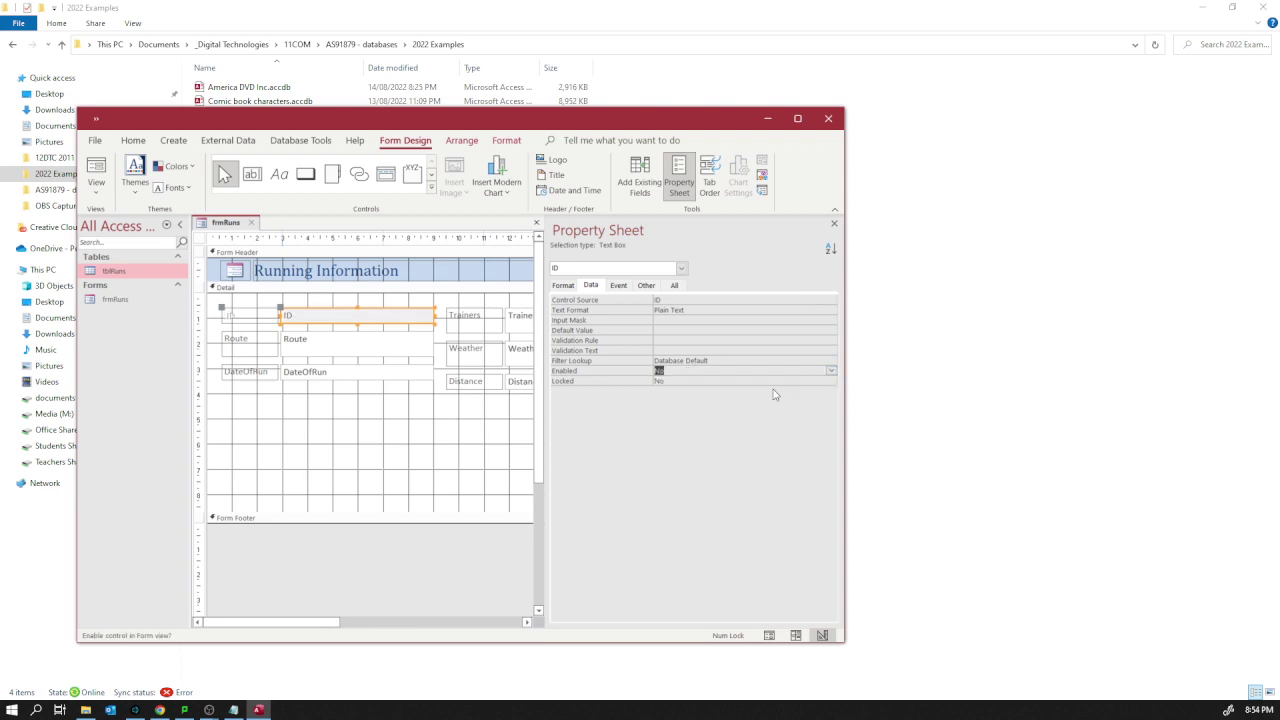
# Preview frmRuns in Form View and check how the ID, Route and DateOfRun fields respond.
pyautogui.click(98, 172)
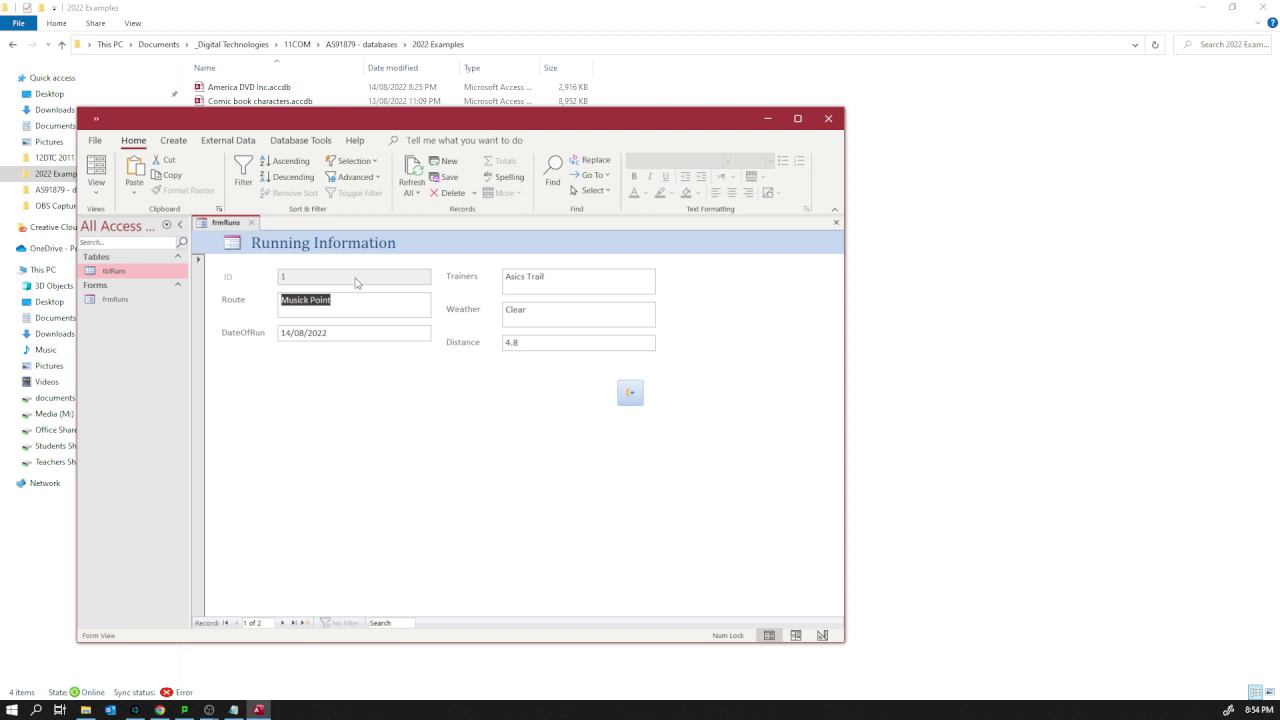
pyautogui.click(337, 332)
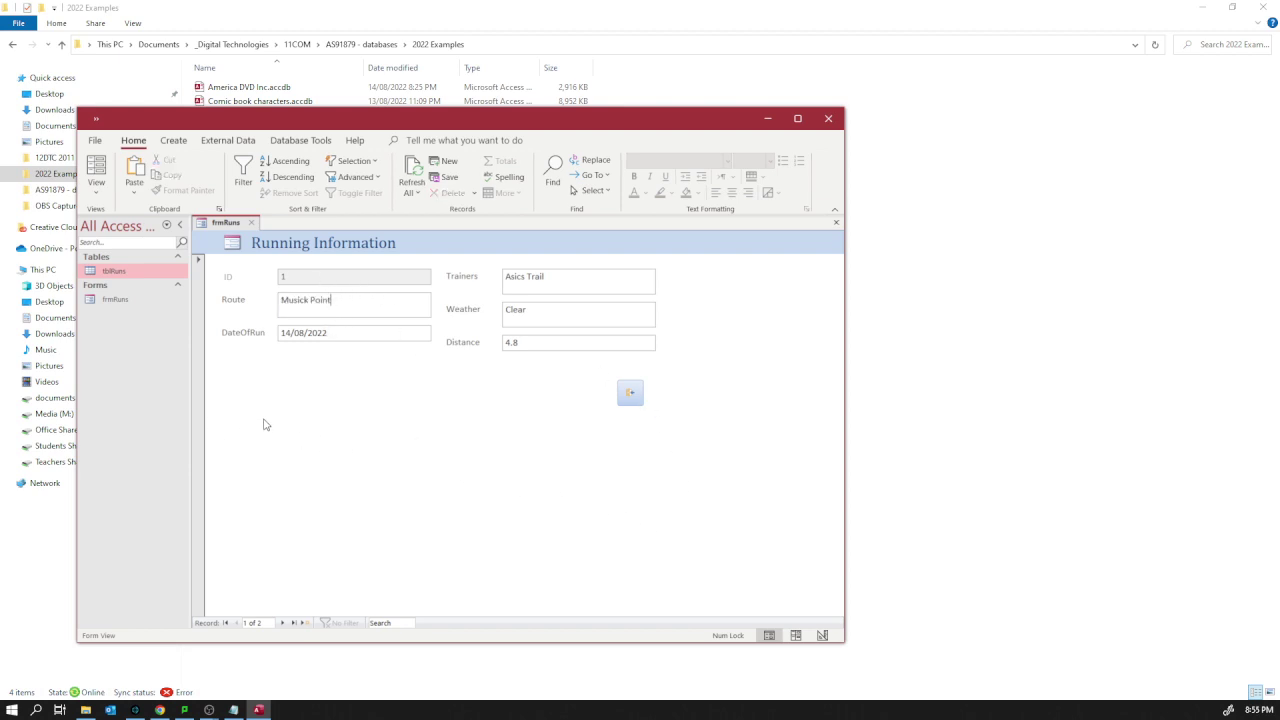
pyautogui.click(283, 297)
# Return to Design View, draw a second command button below the DateOfRun field, and cancel its wizard without assigning an action.
pyautogui.click(97, 185)
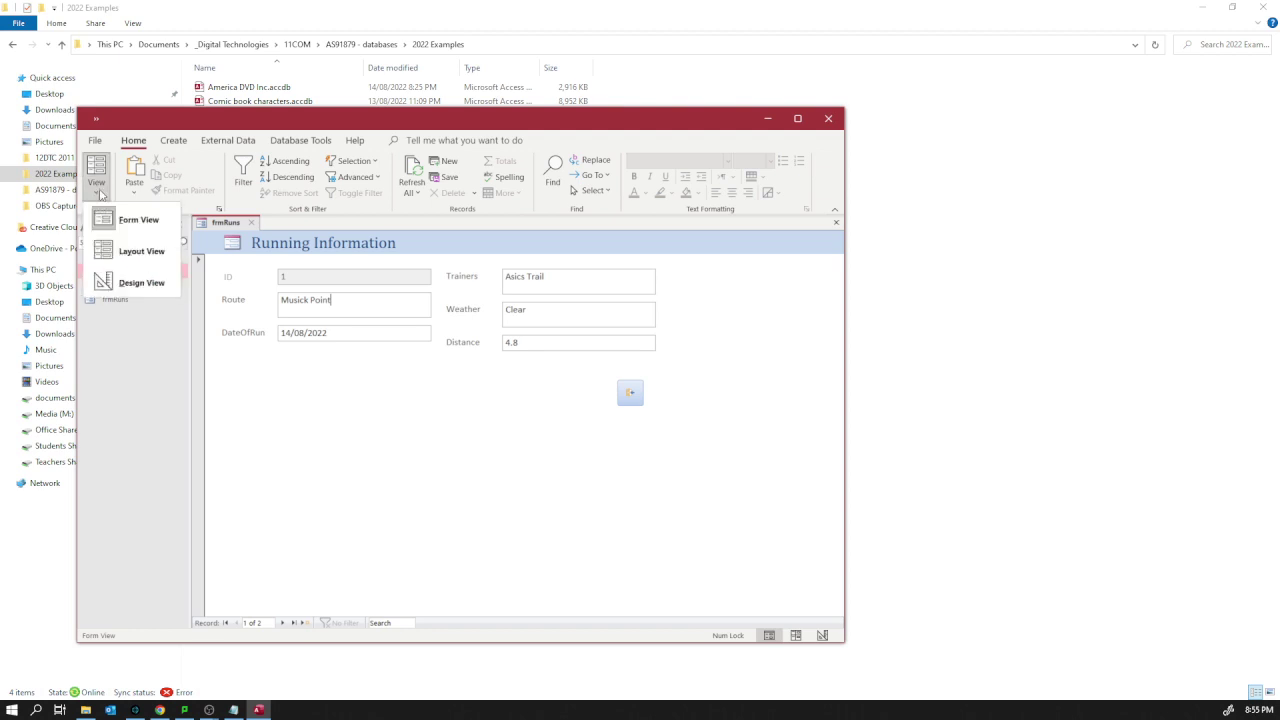
pyautogui.click(135, 284)
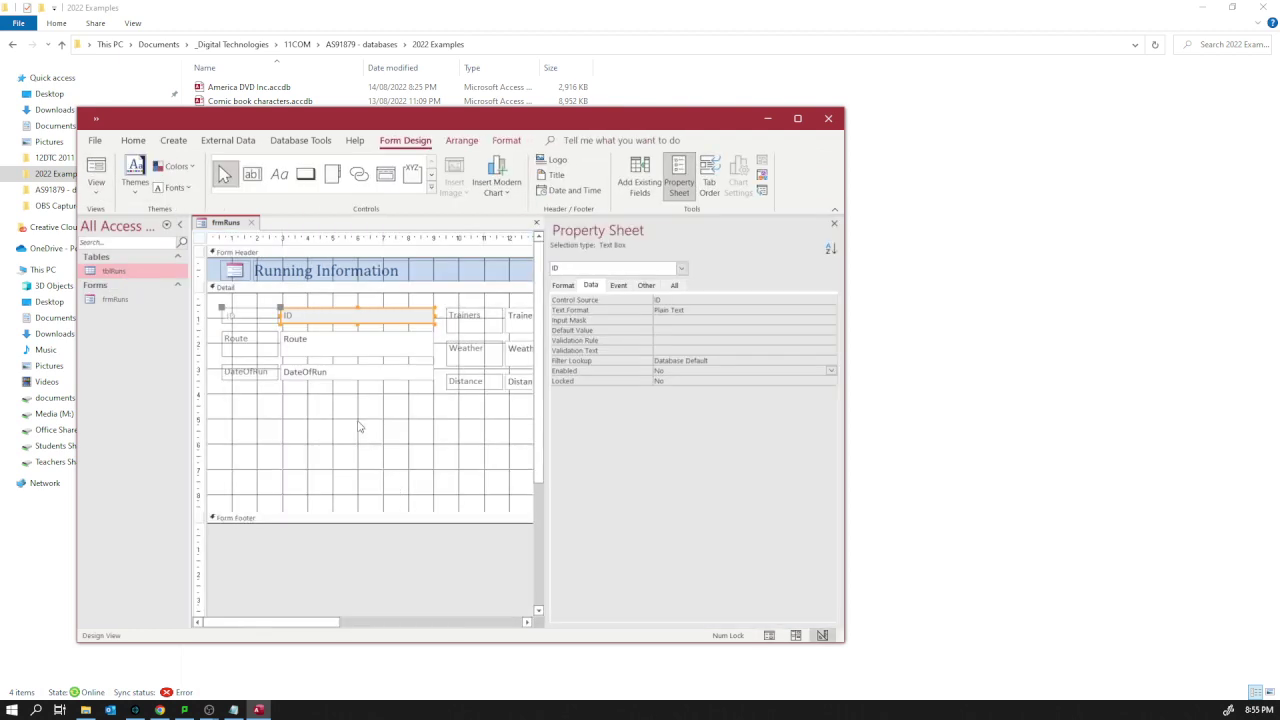
pyautogui.click(305, 174)
pyautogui.moveTo(302, 415); pyautogui.dragTo(344, 455)
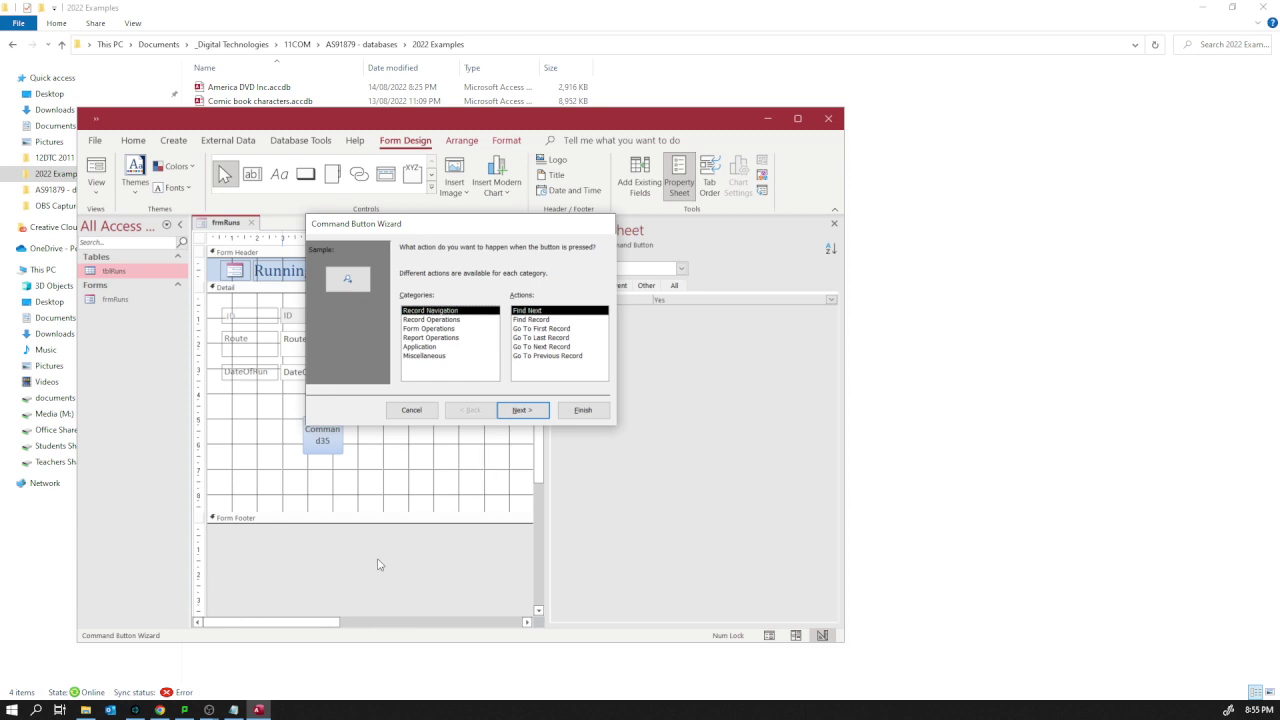
pyautogui.click(411, 410)
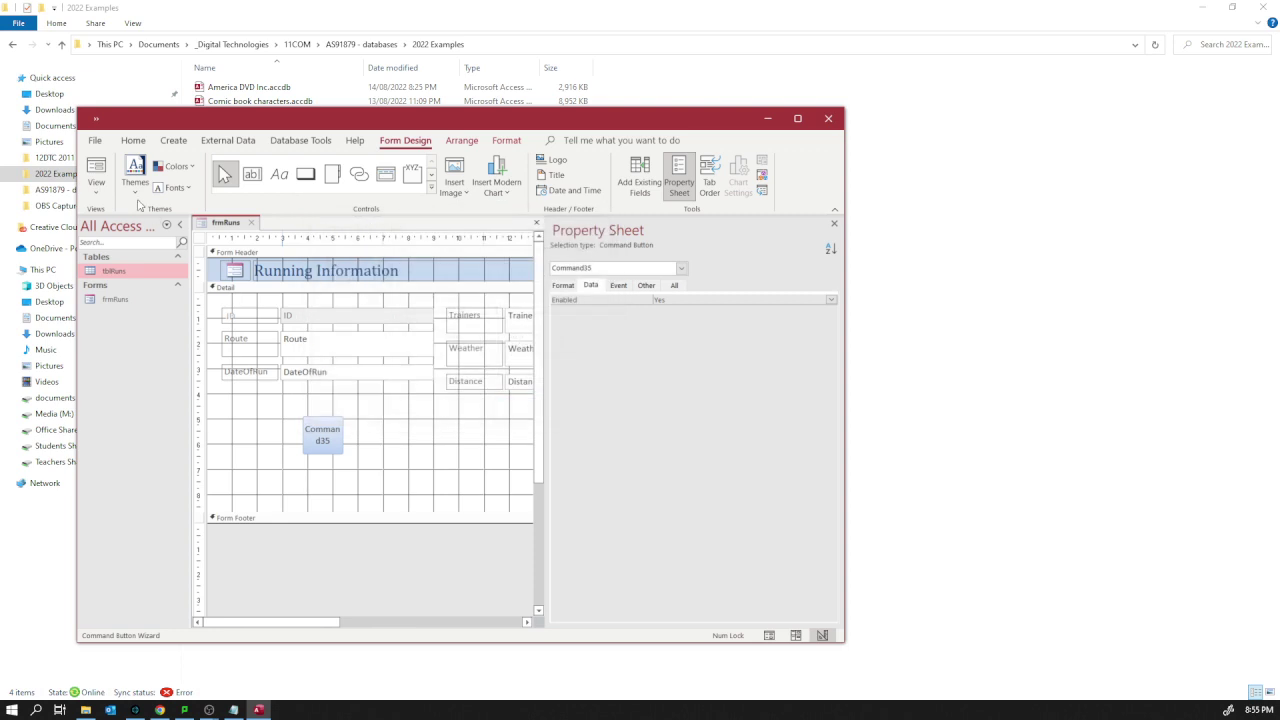
# Check the record navigation of frmRuns in Form View, return to Design View, and delete the unassigned command button below DateOfRun.
pyautogui.click(94, 175)
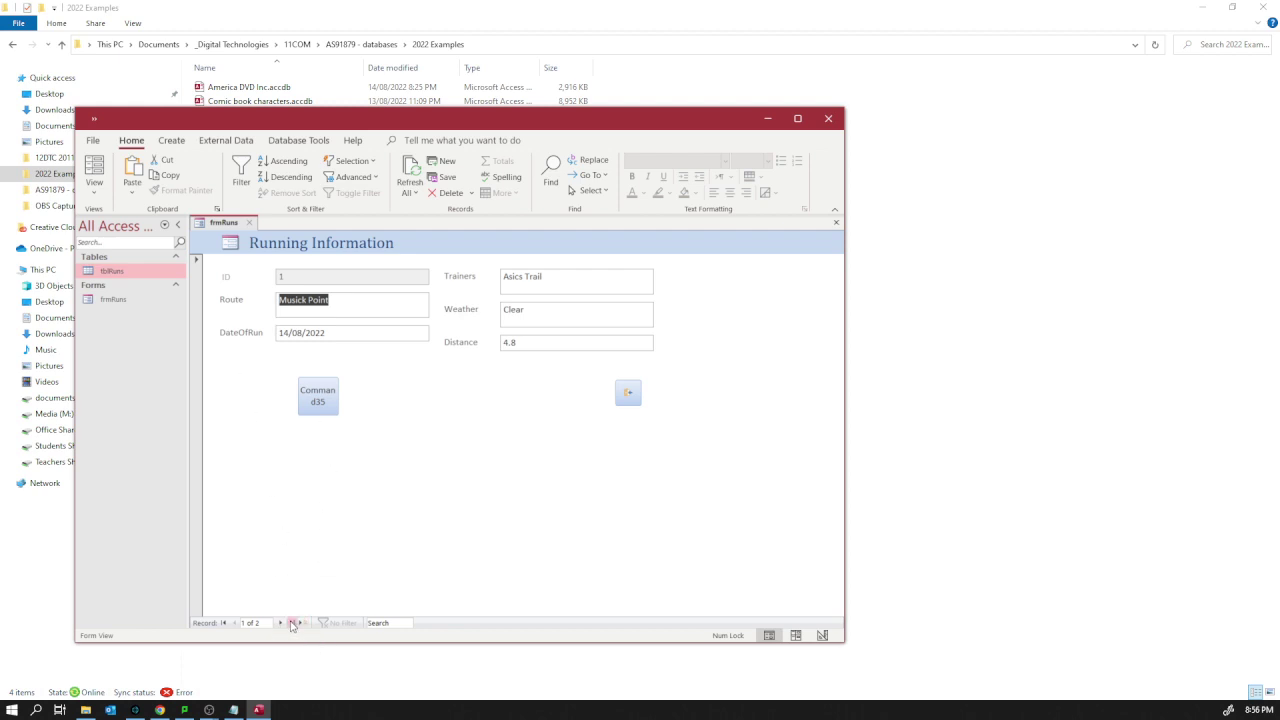
pyautogui.click(94, 178)
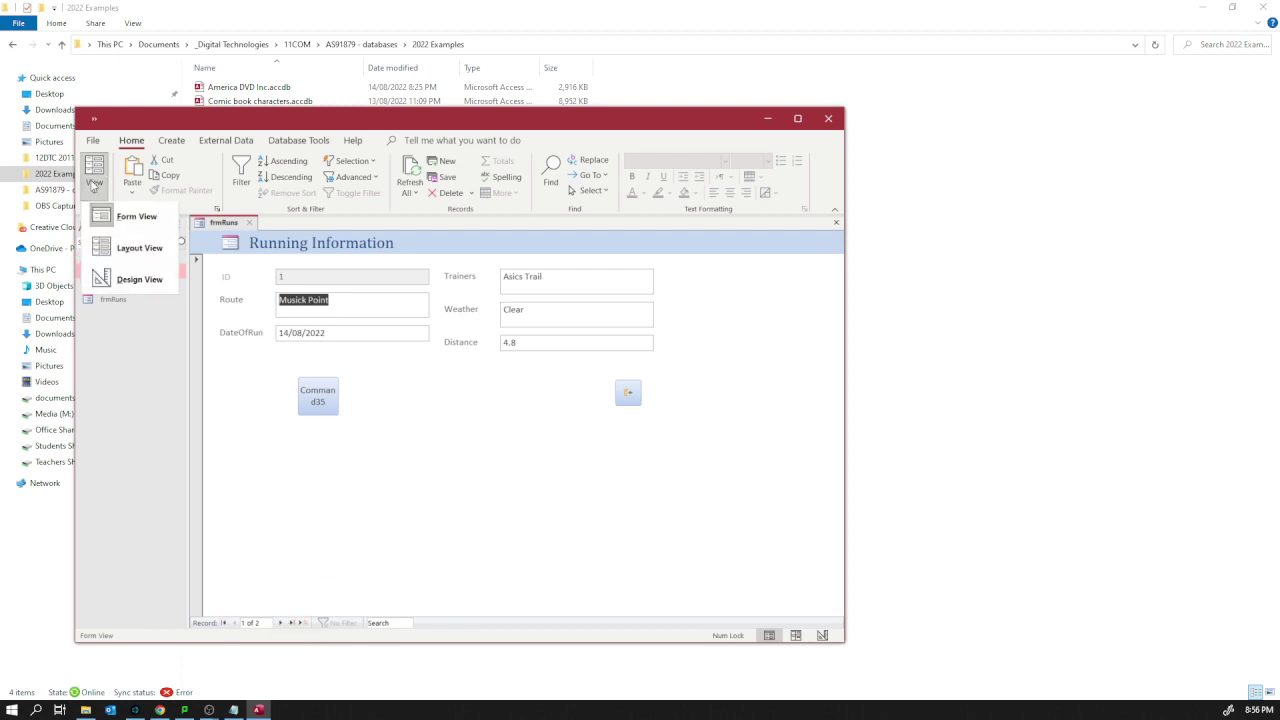
pyautogui.click(140, 280)
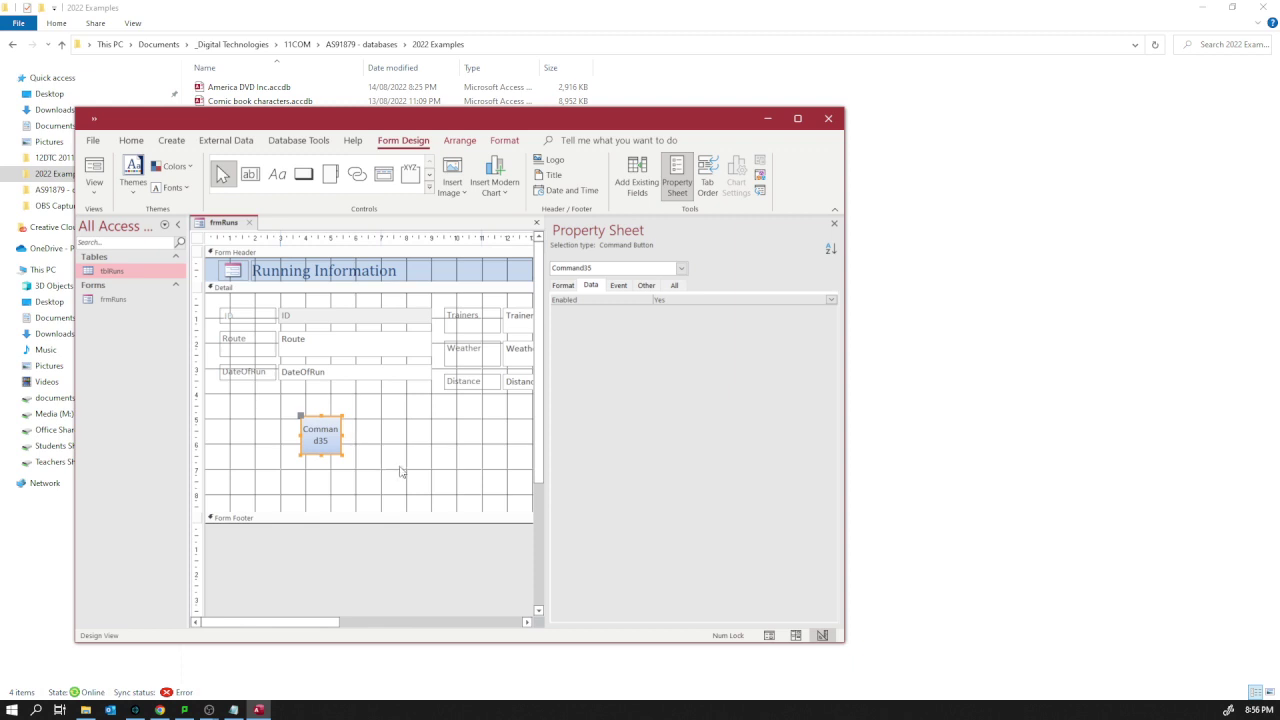
pyautogui.click(400, 471)
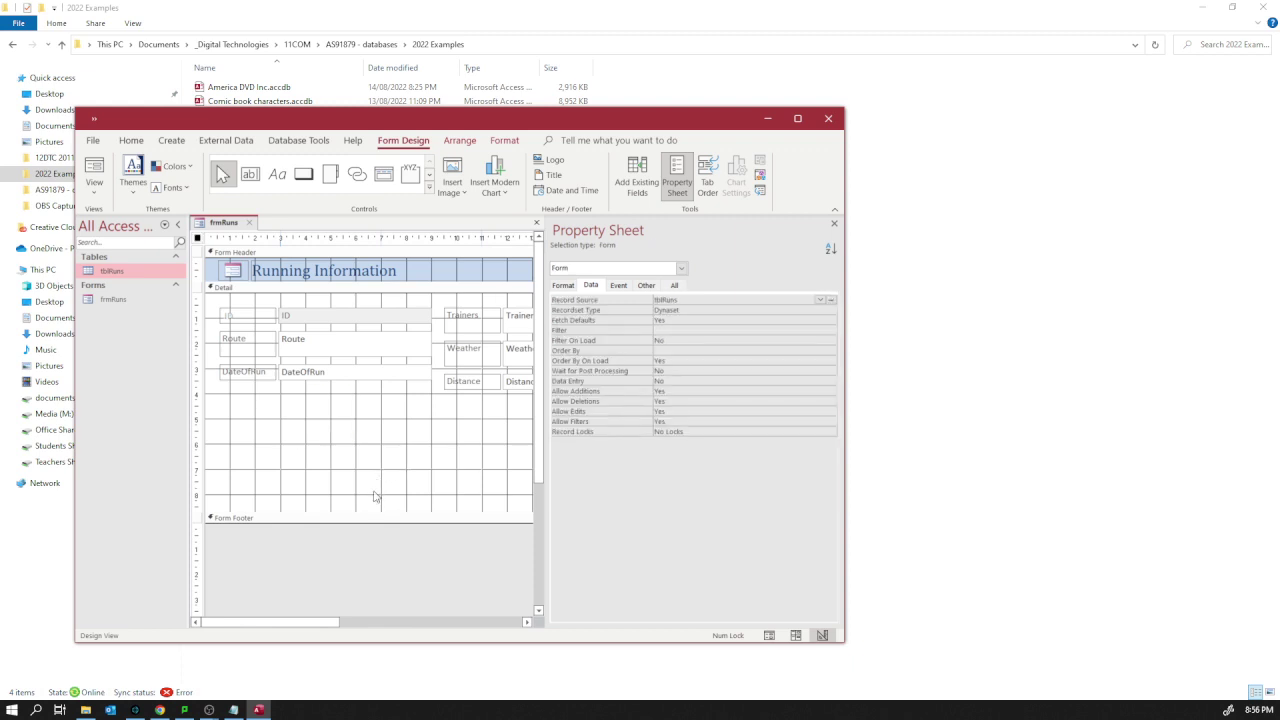
# Add a Go To Next Record command button with the Go To Next picture and position it just below the DateOfRun field.
pyautogui.click(303, 174)
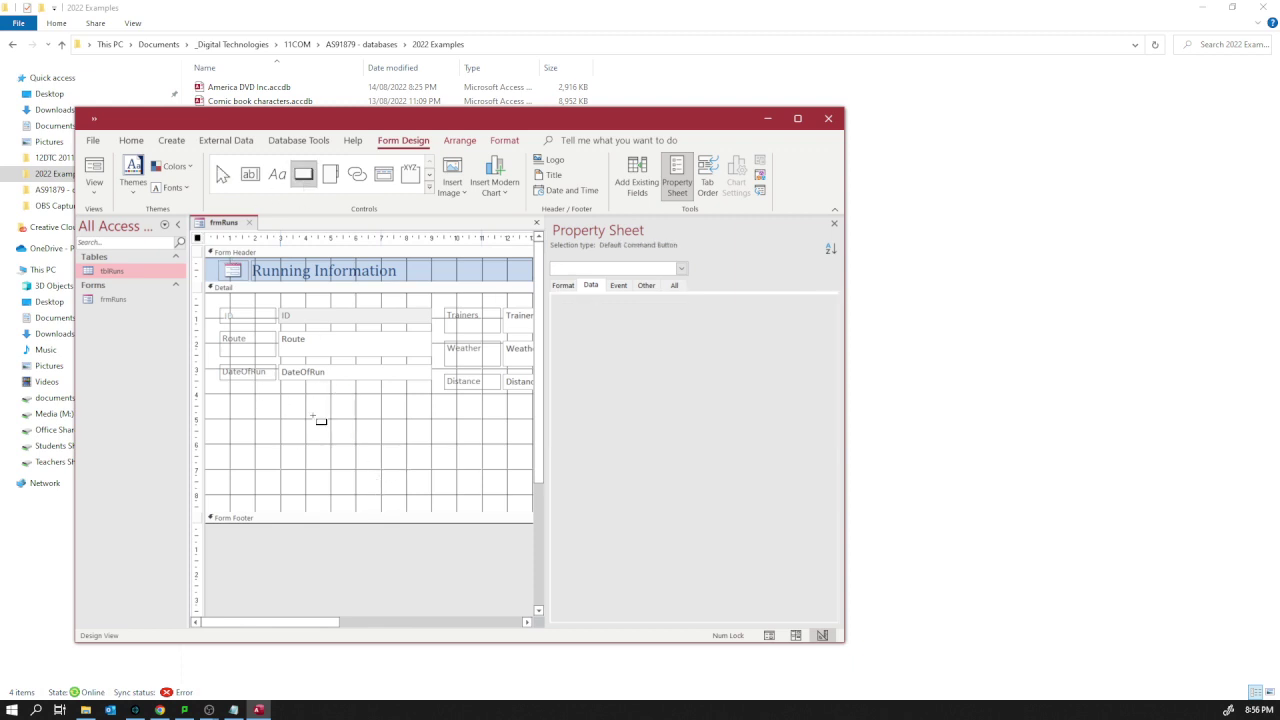
pyautogui.moveTo(313, 421); pyautogui.dragTo(368, 452)
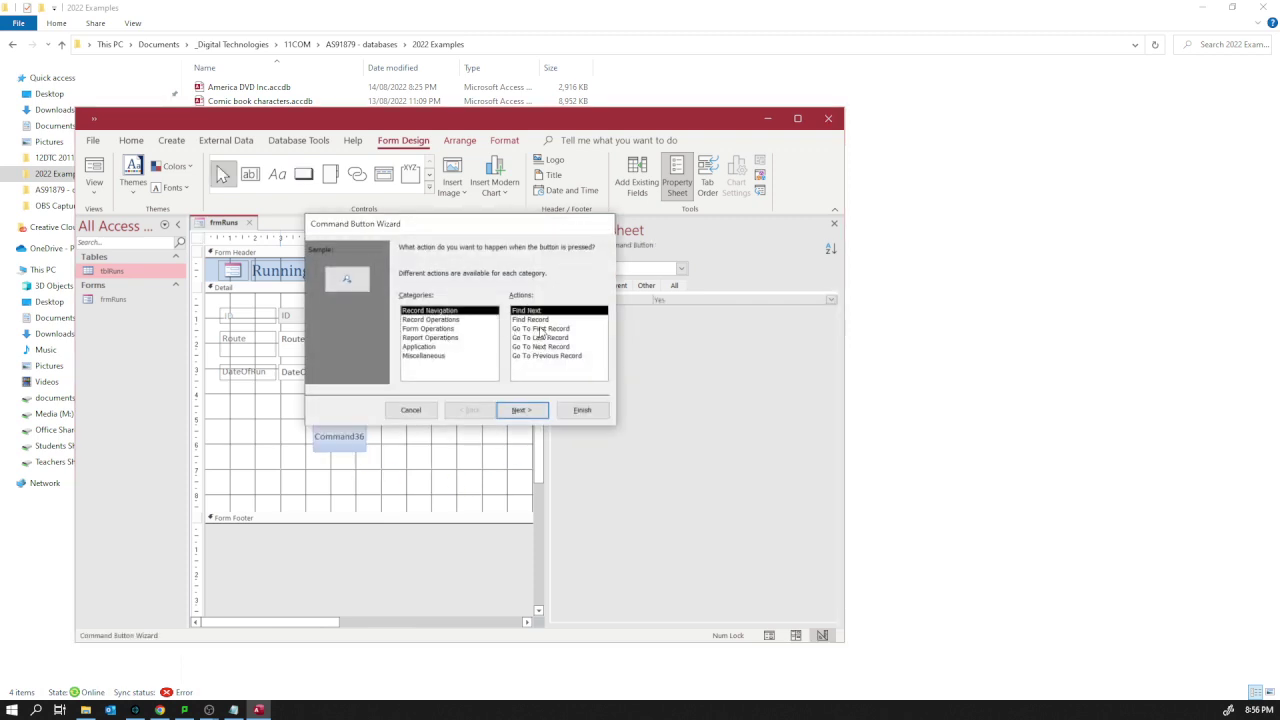
pyautogui.click(540, 329)
pyautogui.click(545, 348)
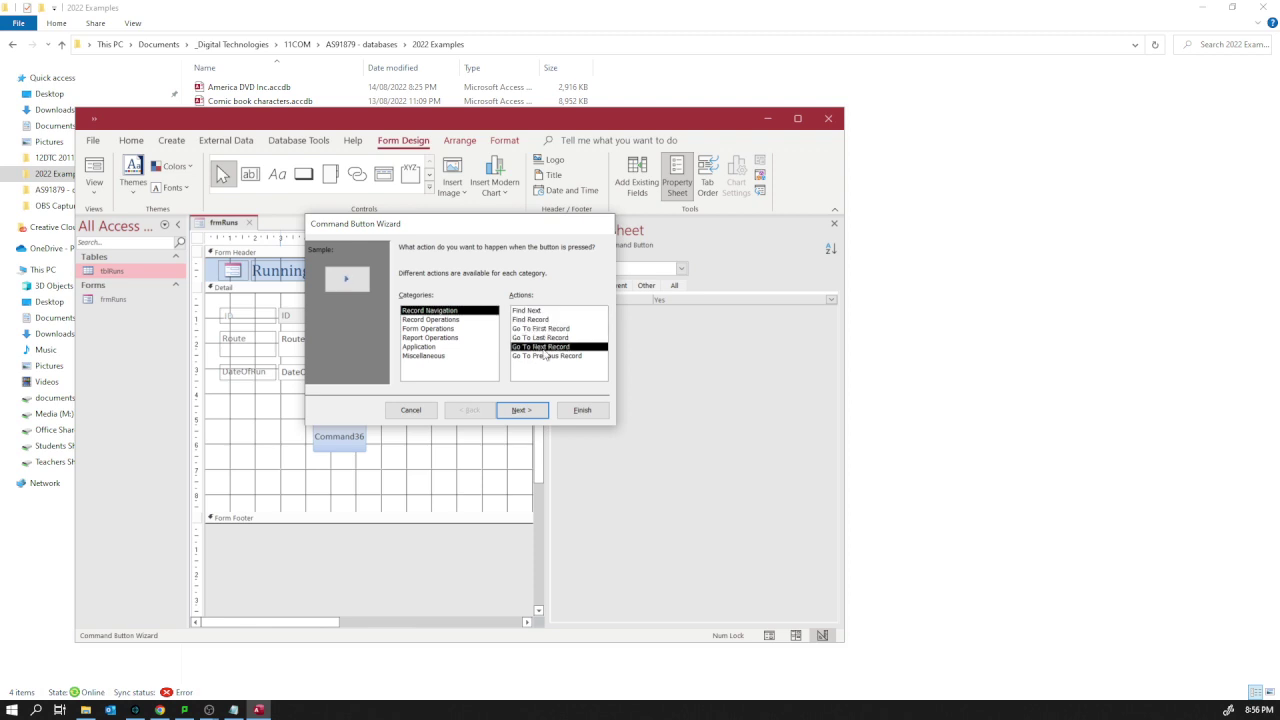
pyautogui.click(521, 410)
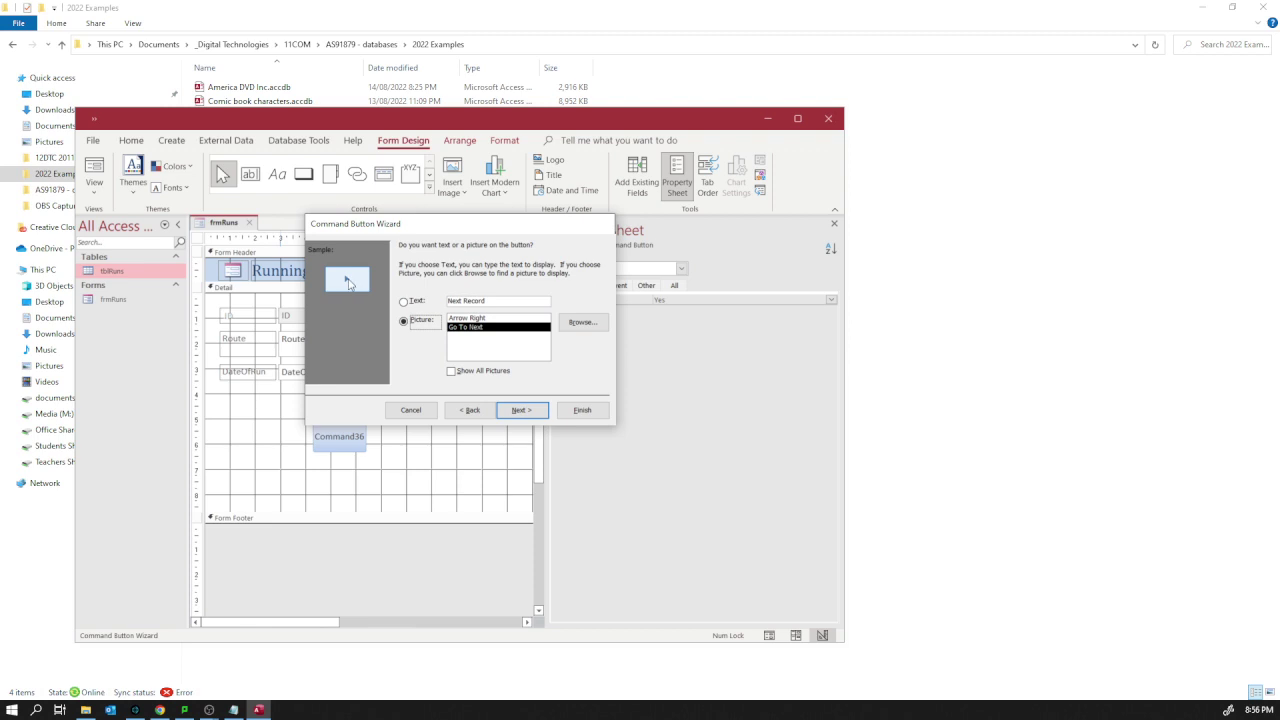
pyautogui.click(521, 410)
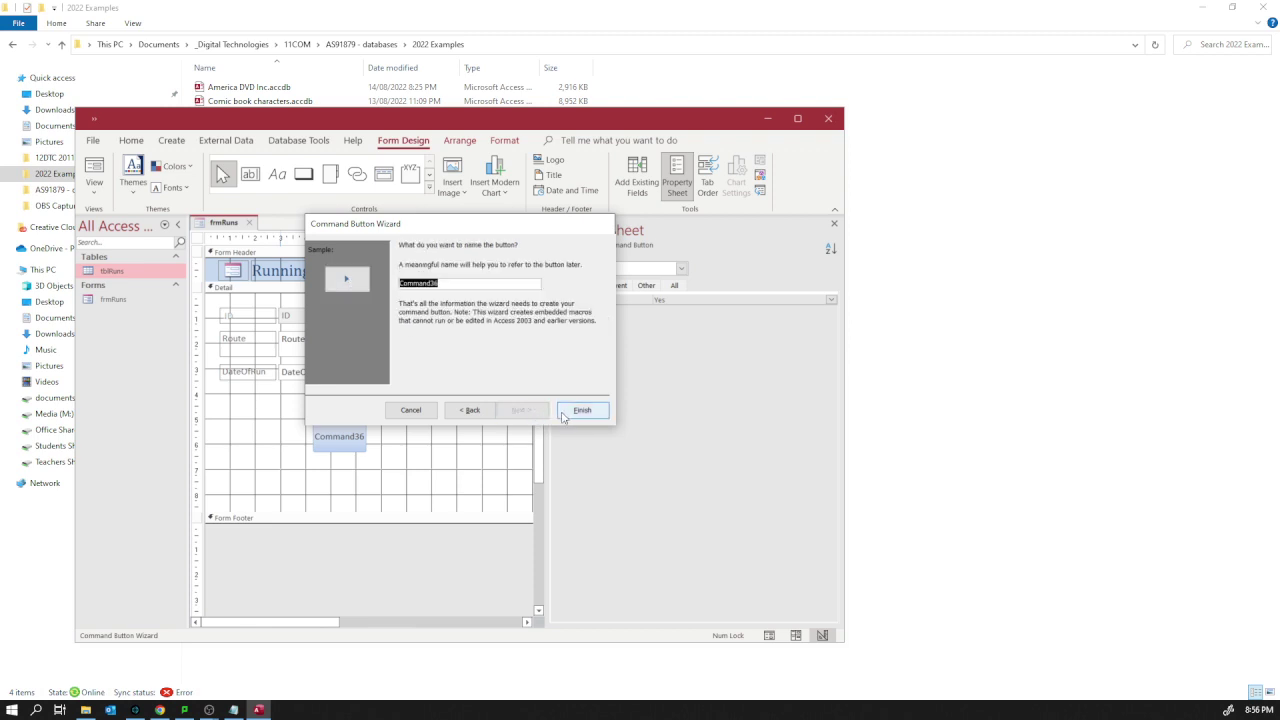
pyautogui.click(582, 410)
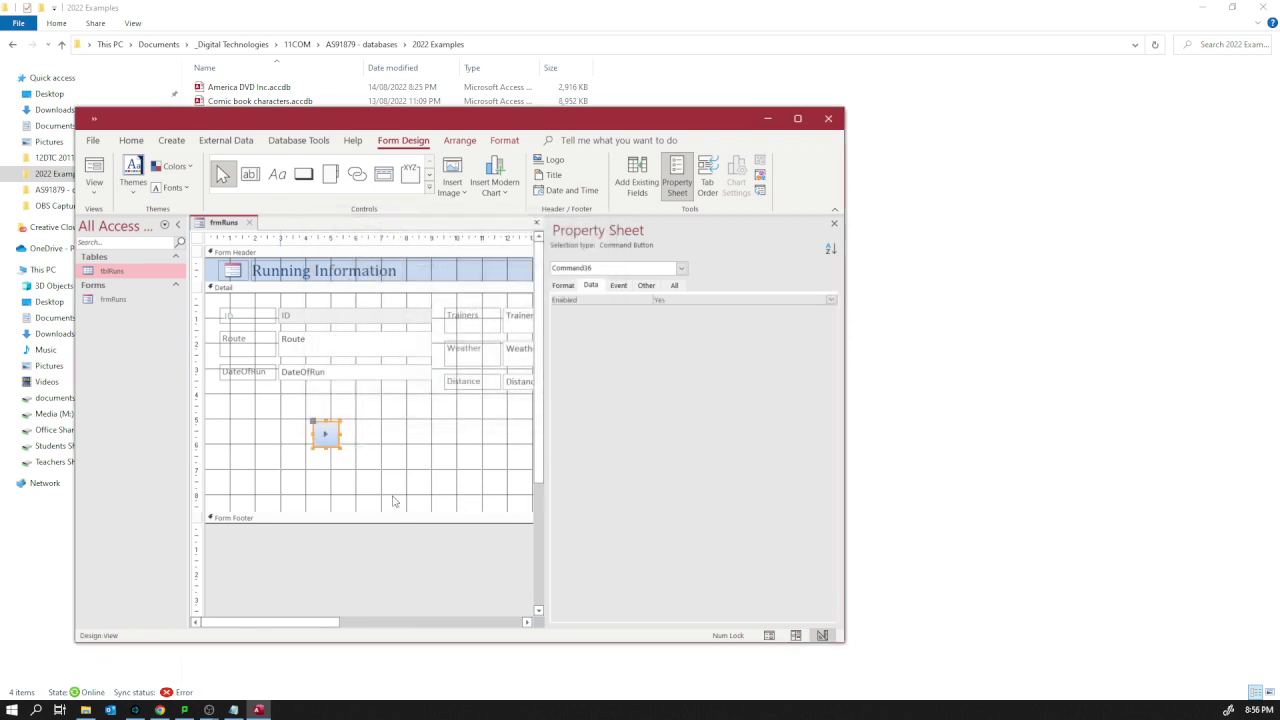
pyautogui.moveTo(313, 421); pyautogui.dragTo(358, 403)
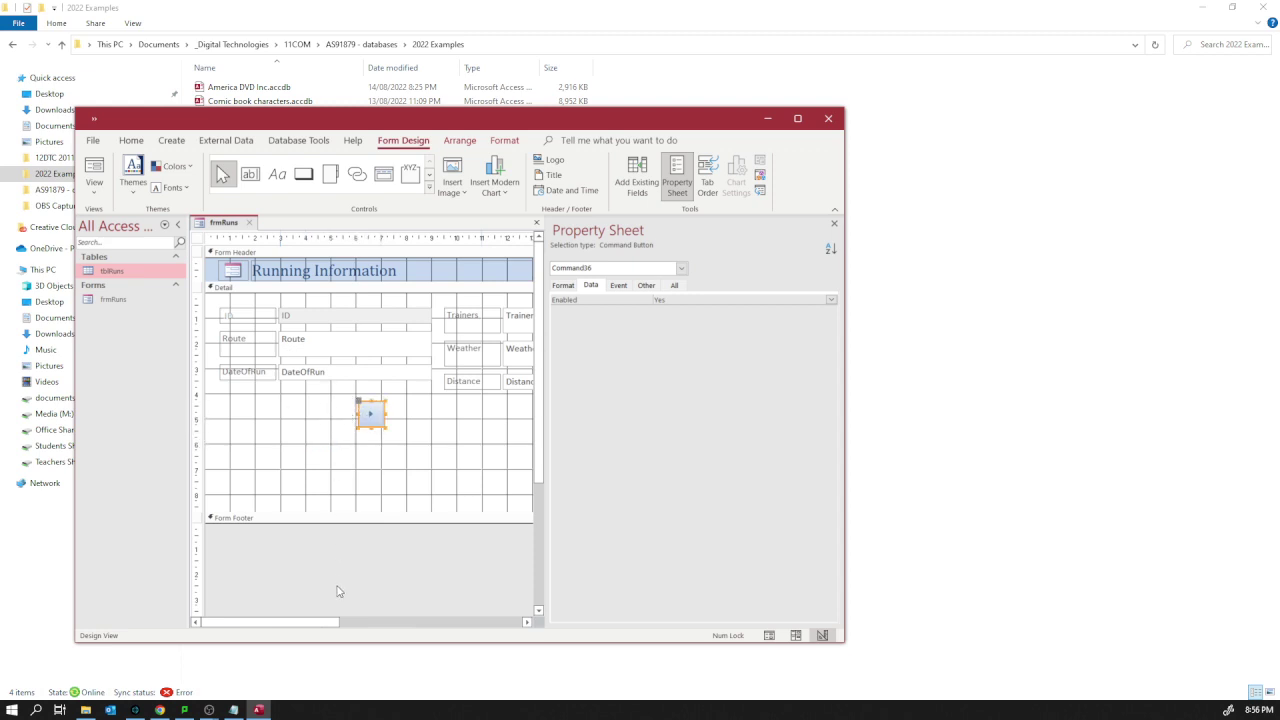
# Set the Navigation Buttons property of the whole form to No.
pyautogui.click(416, 584)
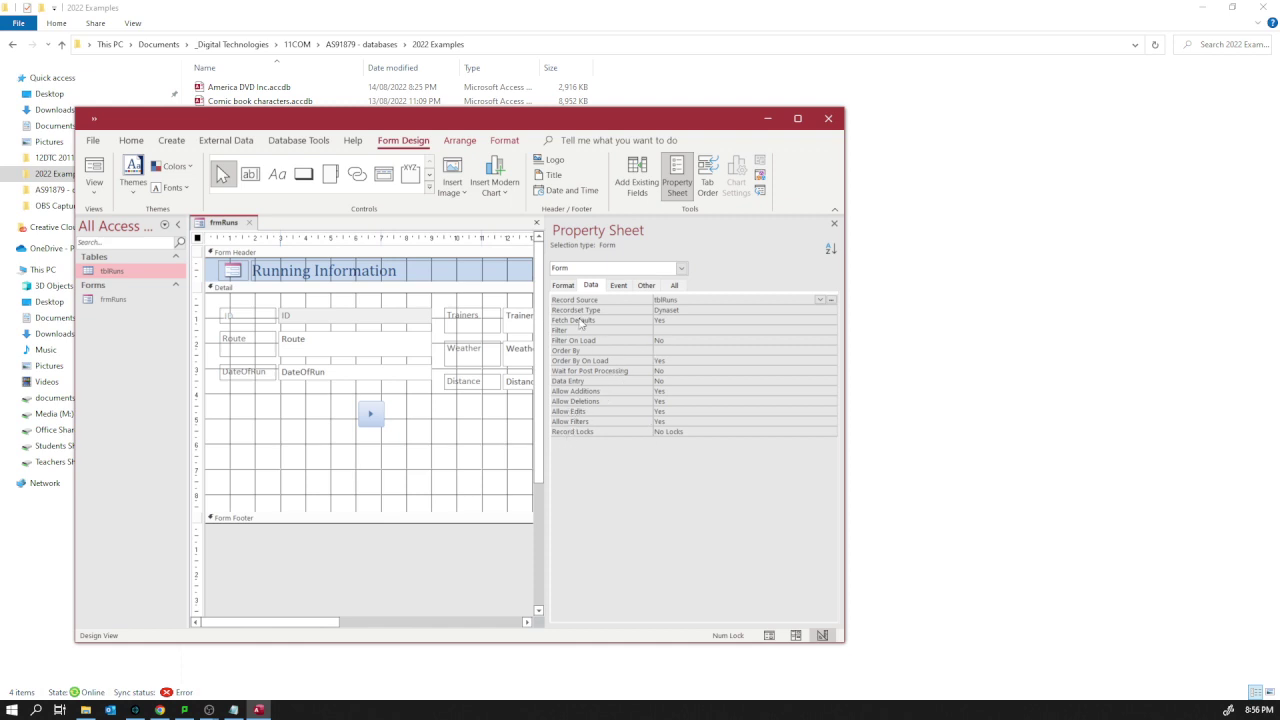
pyautogui.click(563, 286)
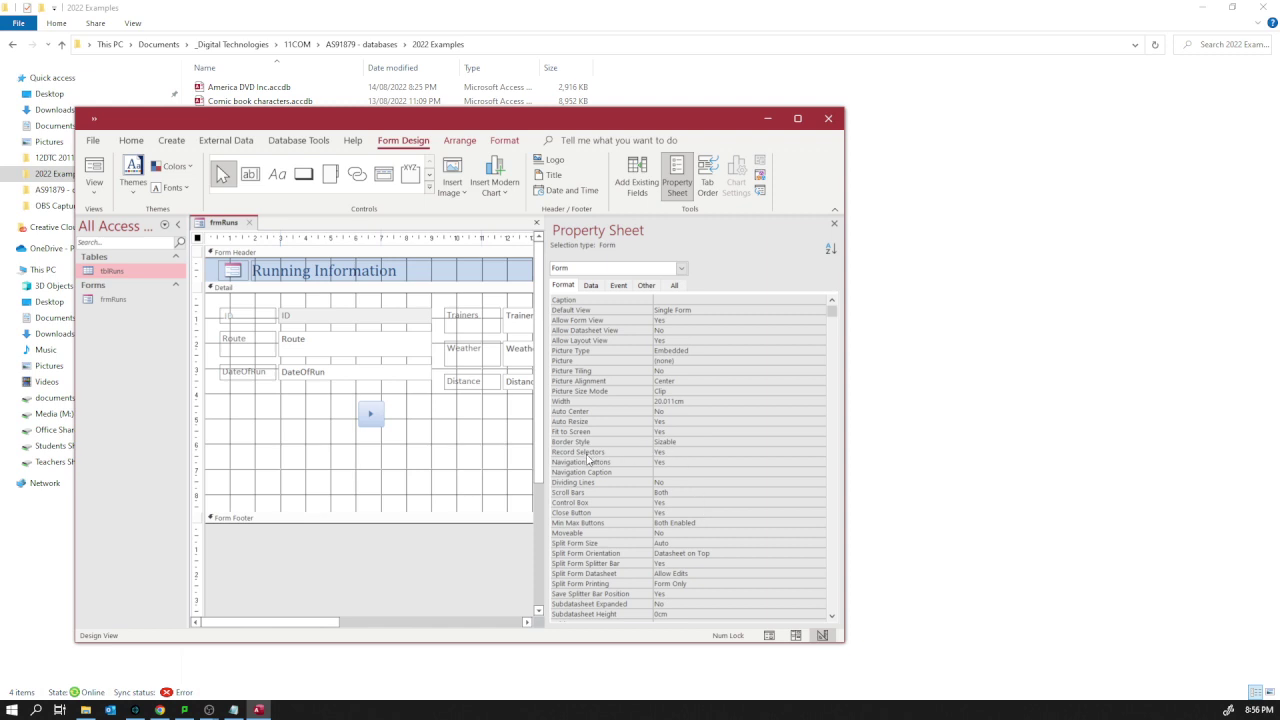
pyautogui.click(676, 461)
pyautogui.click(820, 463)
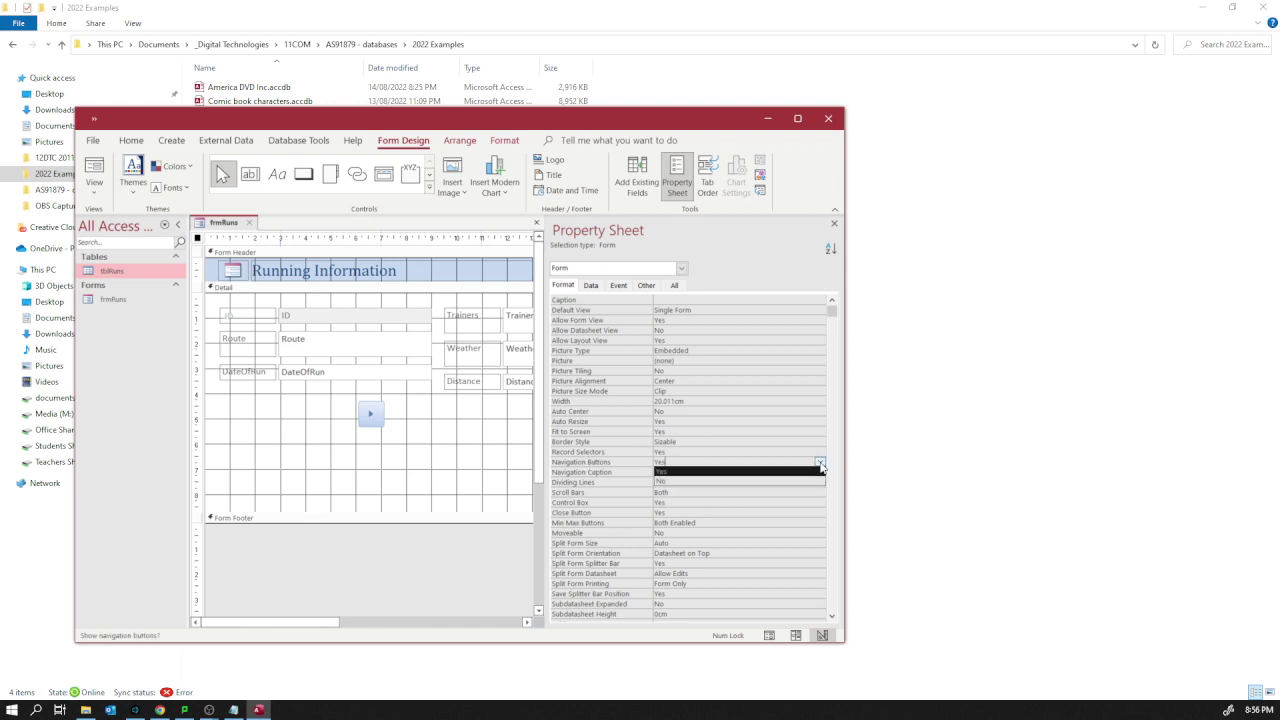
pyautogui.click(791, 482)
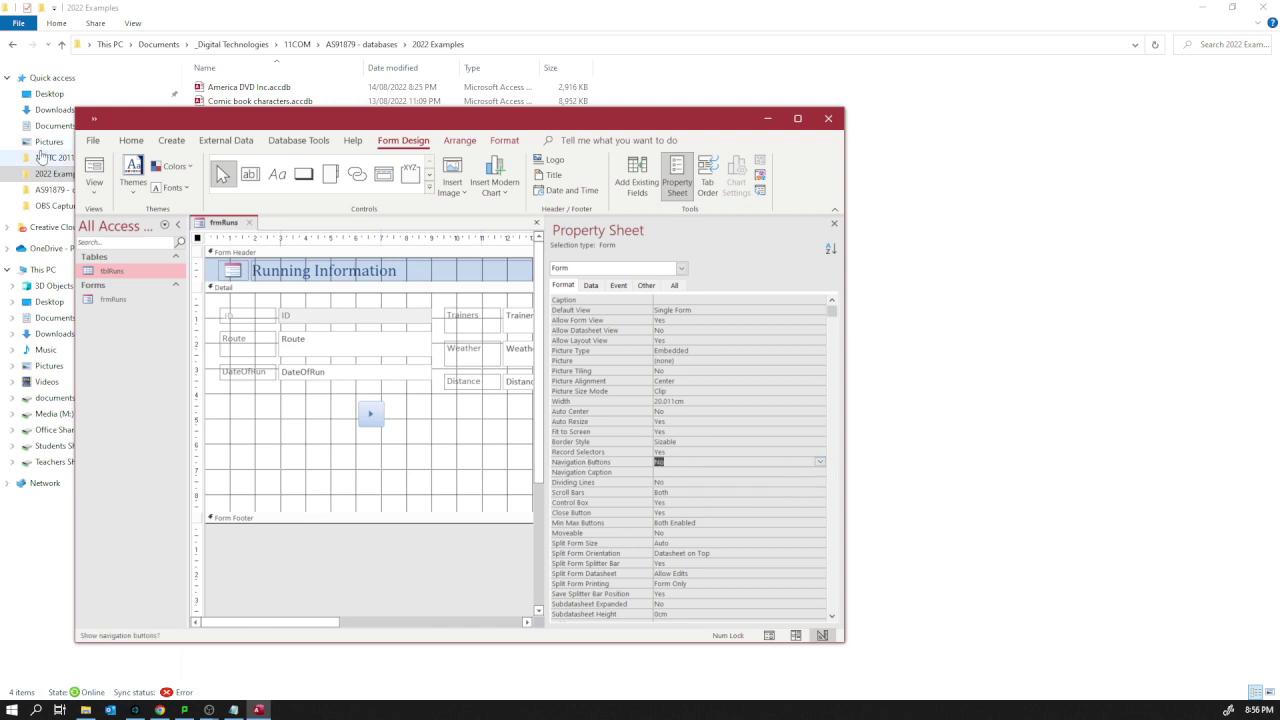
# Preview frmRuns in Form View and test the next-record button from the first record.
pyautogui.click(94, 172)
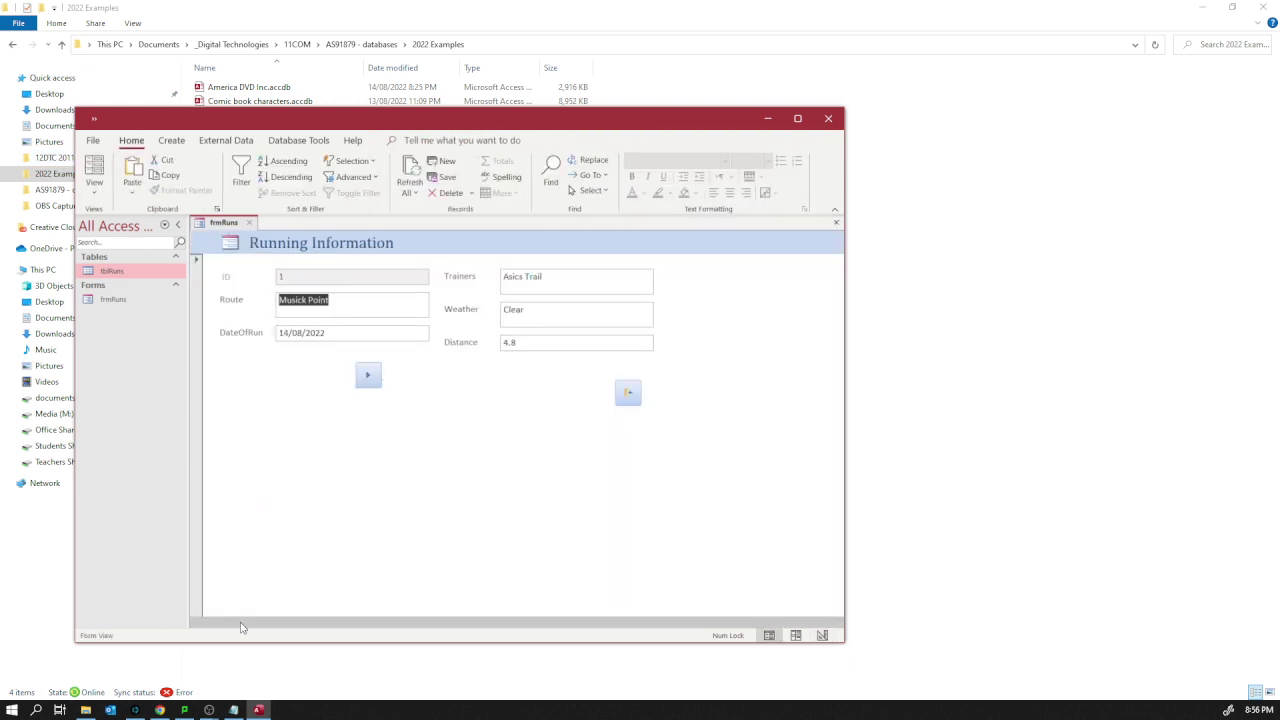
pyautogui.click(367, 377)
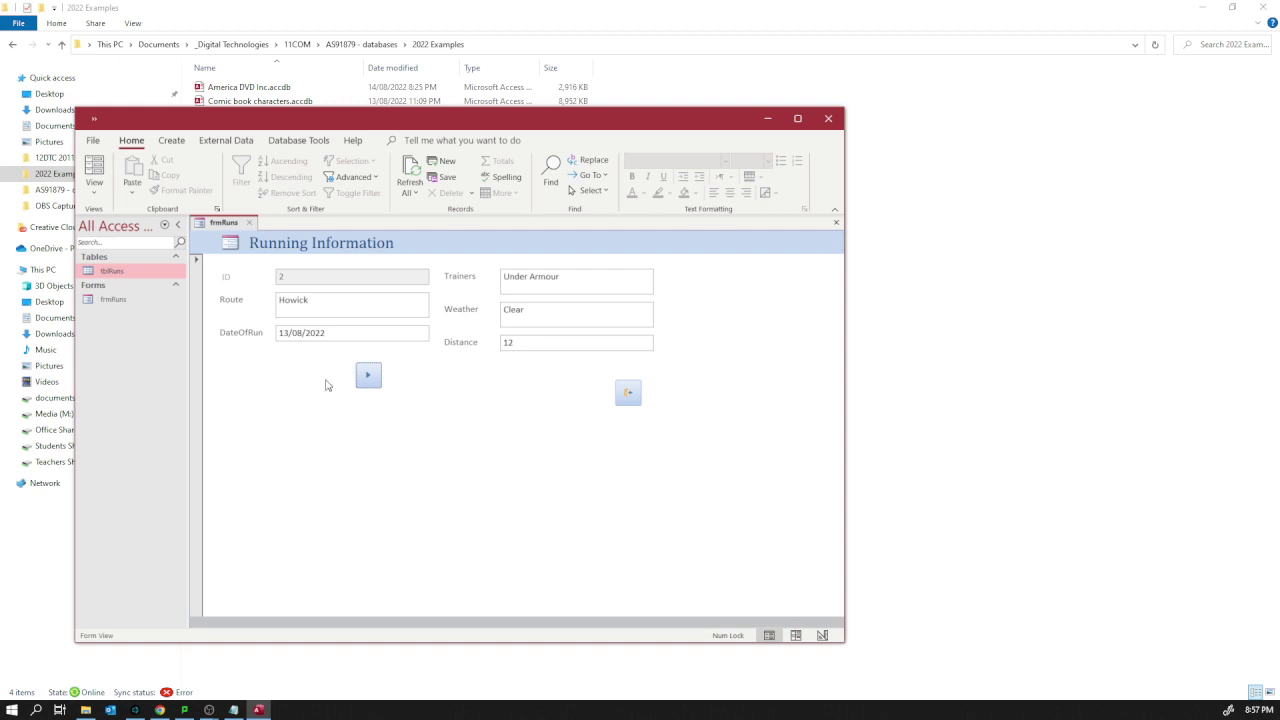